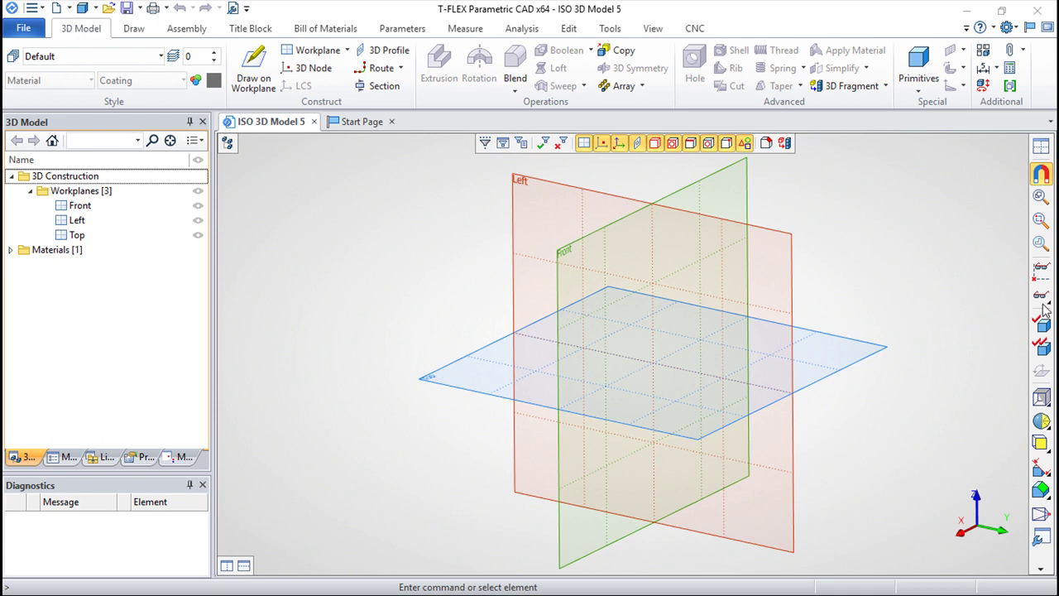
Step: Create a box primitive with length, width and height of 100 at the origin of the workplanes
click(918, 73)
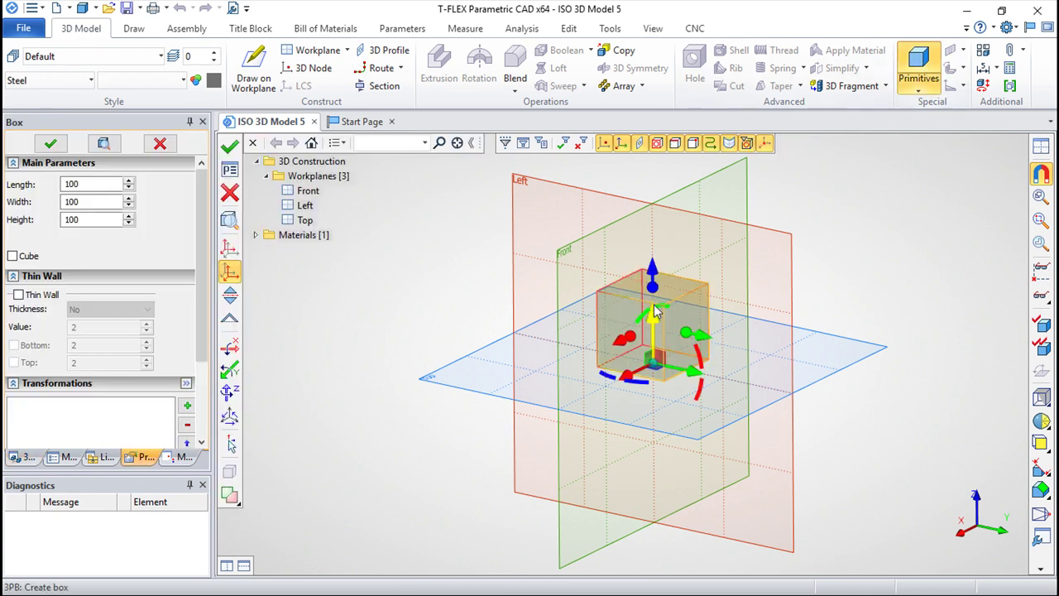
right_drag(798, 379, 829, 215)
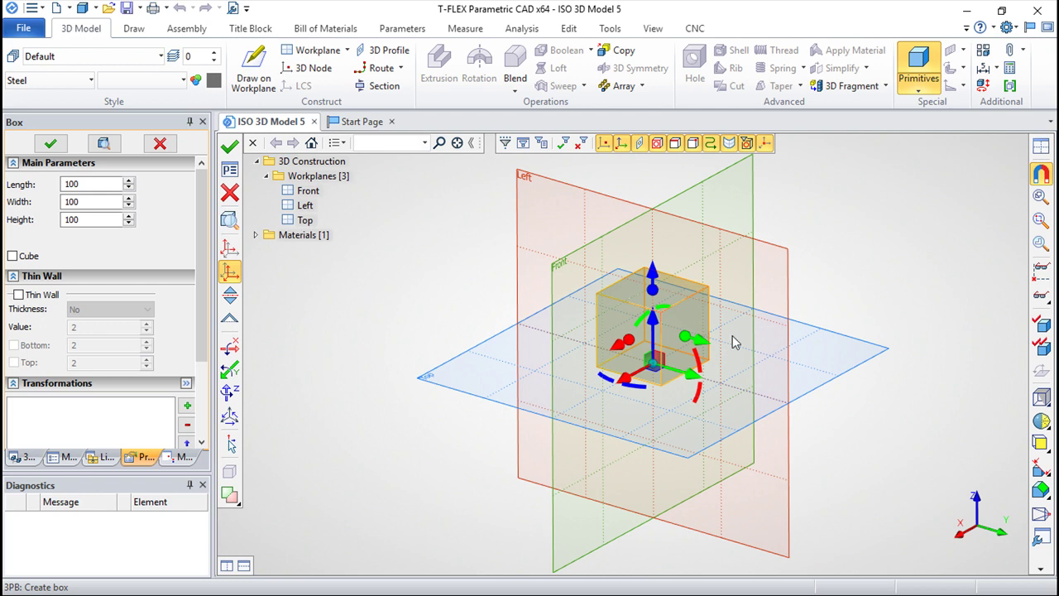
click(230, 143)
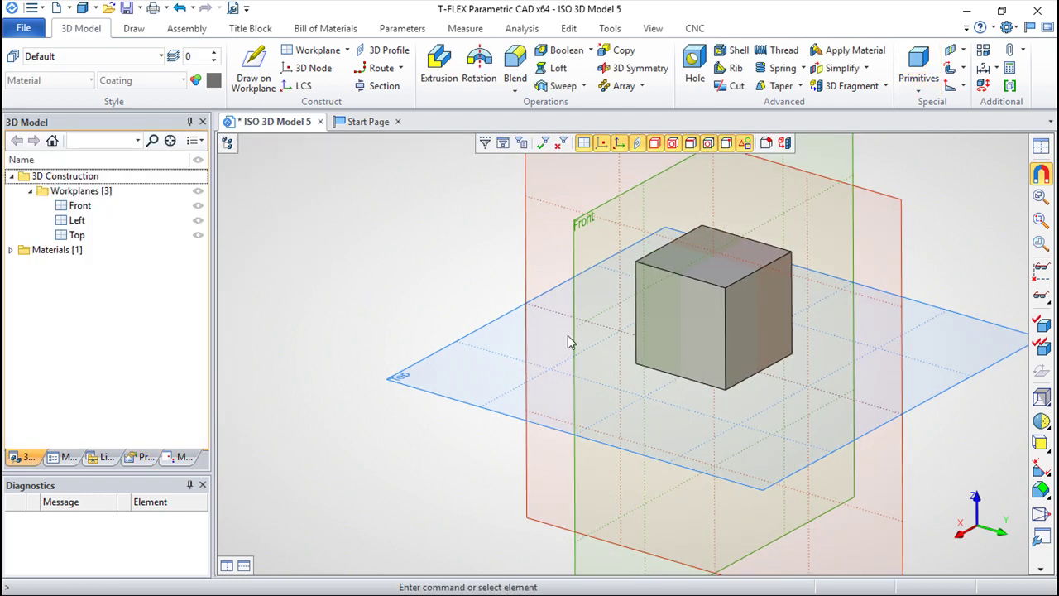
Step: Save the box model to the desktop as cube in T-FLEX Model File format
click(23, 28)
click(51, 176)
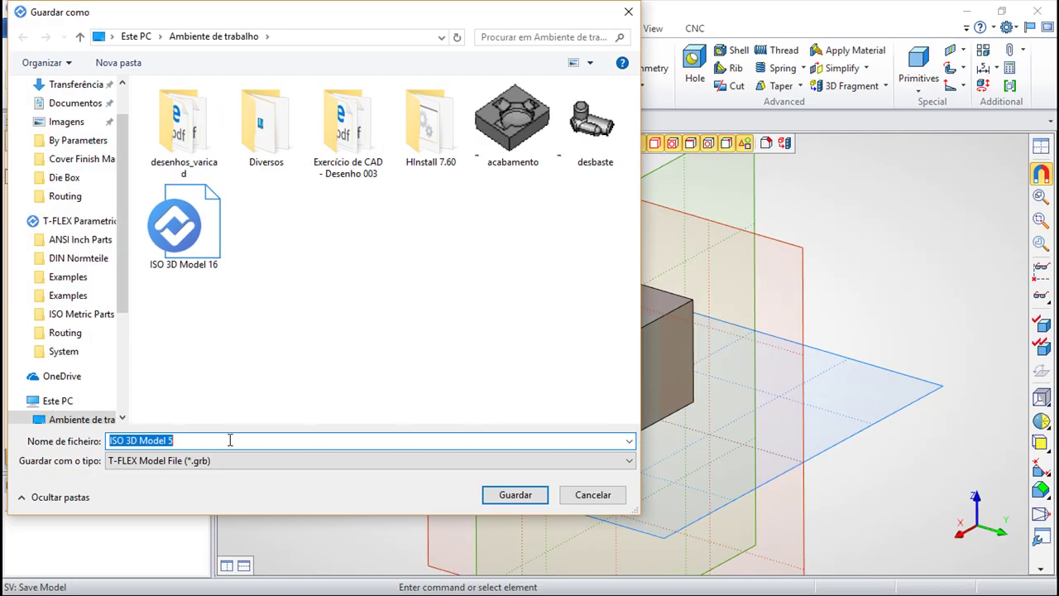
text(cube)
key(Return)
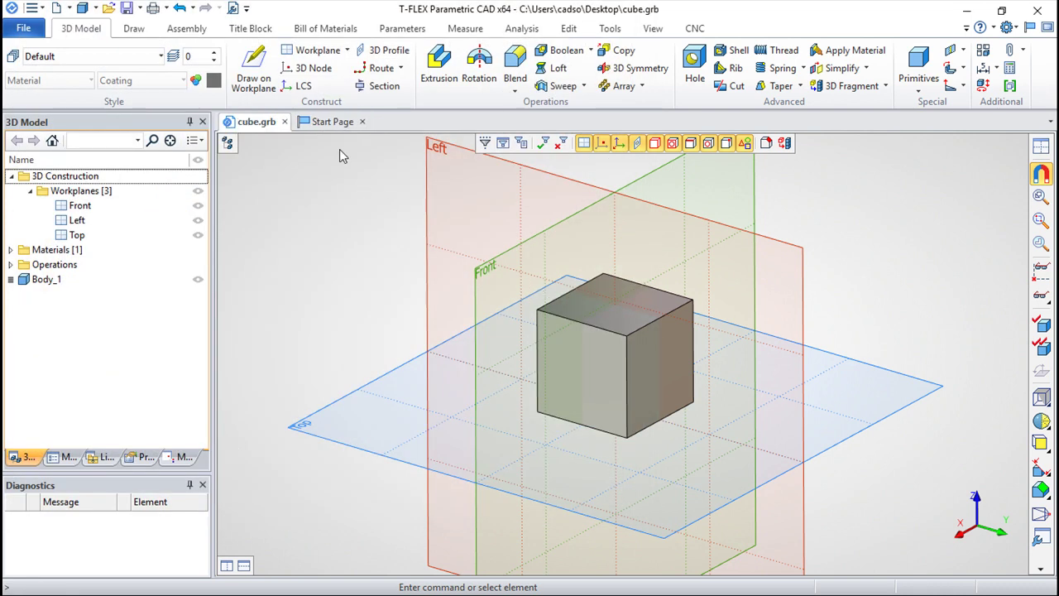
Step: Create a new ISO 3D Model and add a cylinder primitive with diameter 100 and height 100 at the origin
click(339, 122)
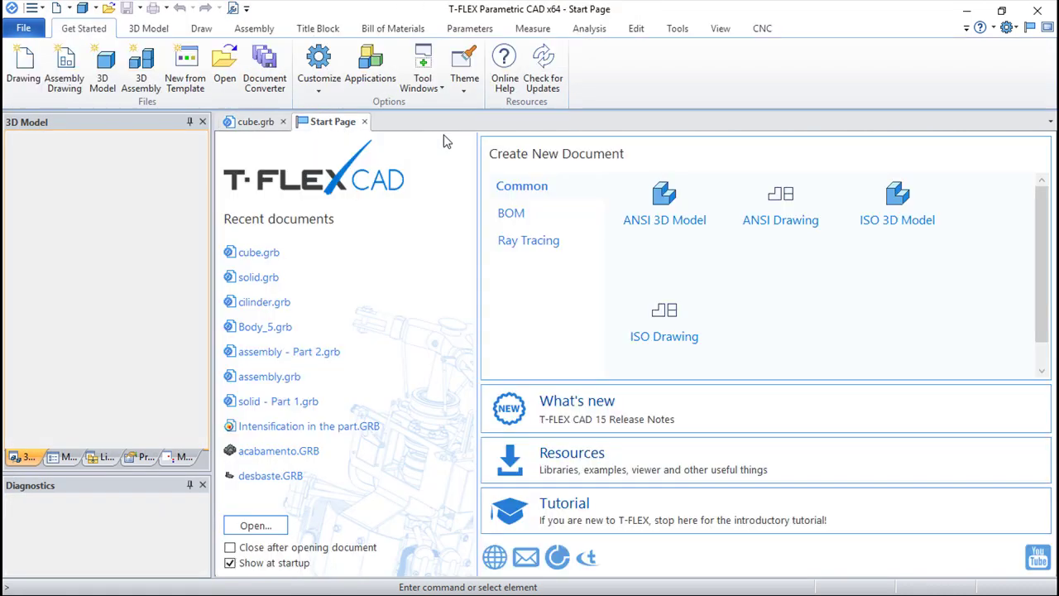
click(891, 225)
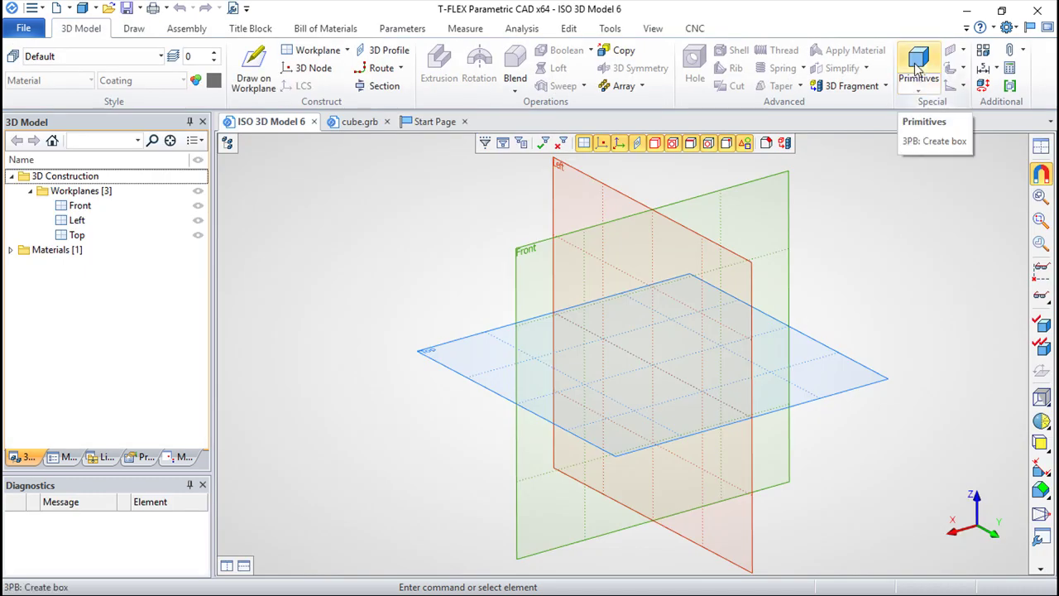
click(919, 89)
click(935, 121)
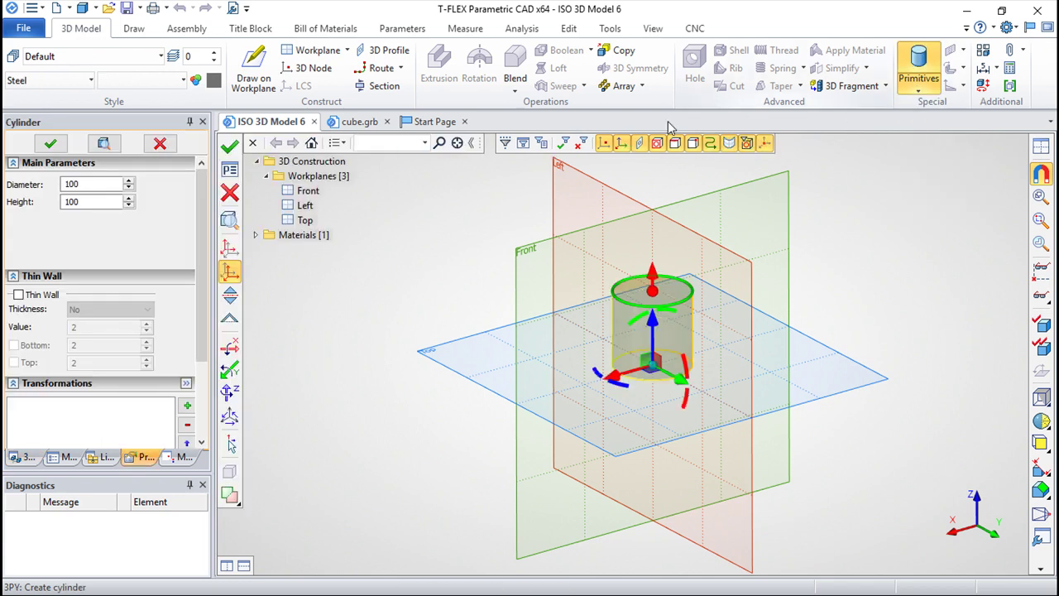
click(229, 144)
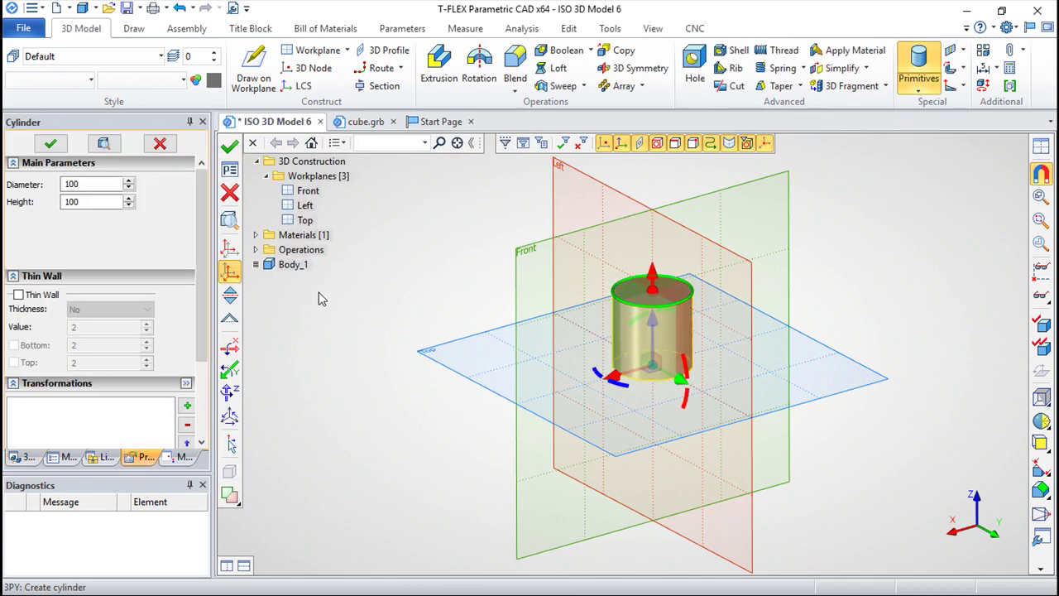
key(Escape)
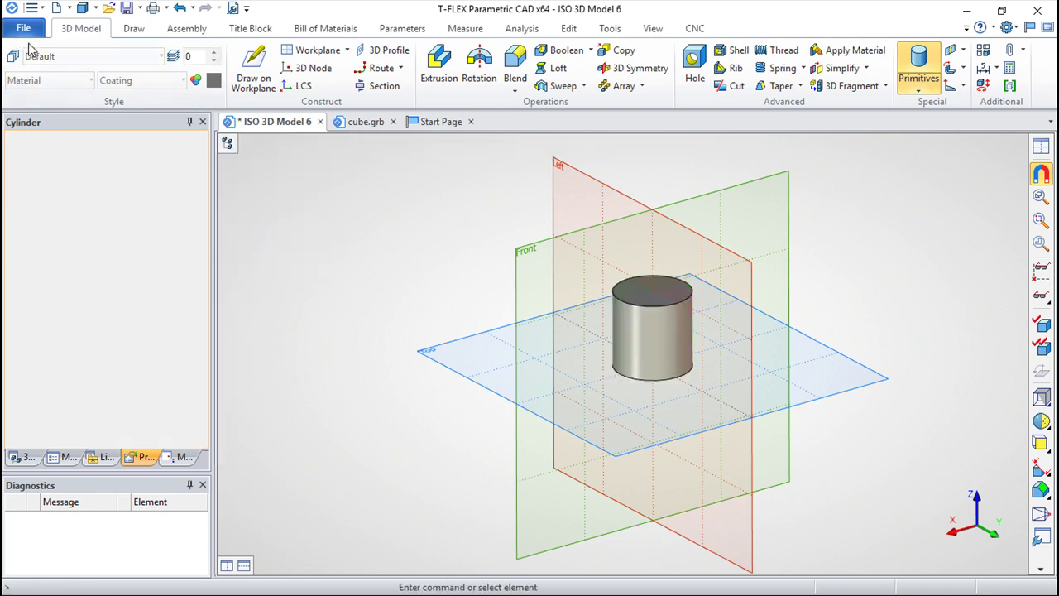
Step: Save the cylinder model to the desktop as cilinder in T-FLEX Model File format
click(23, 31)
click(52, 175)
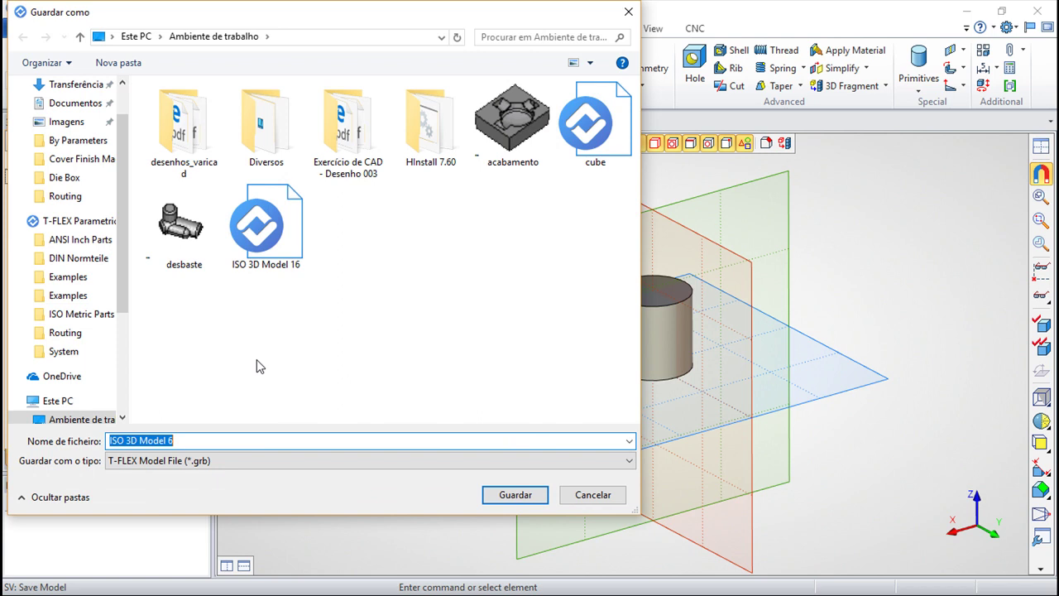
text(cilinder)
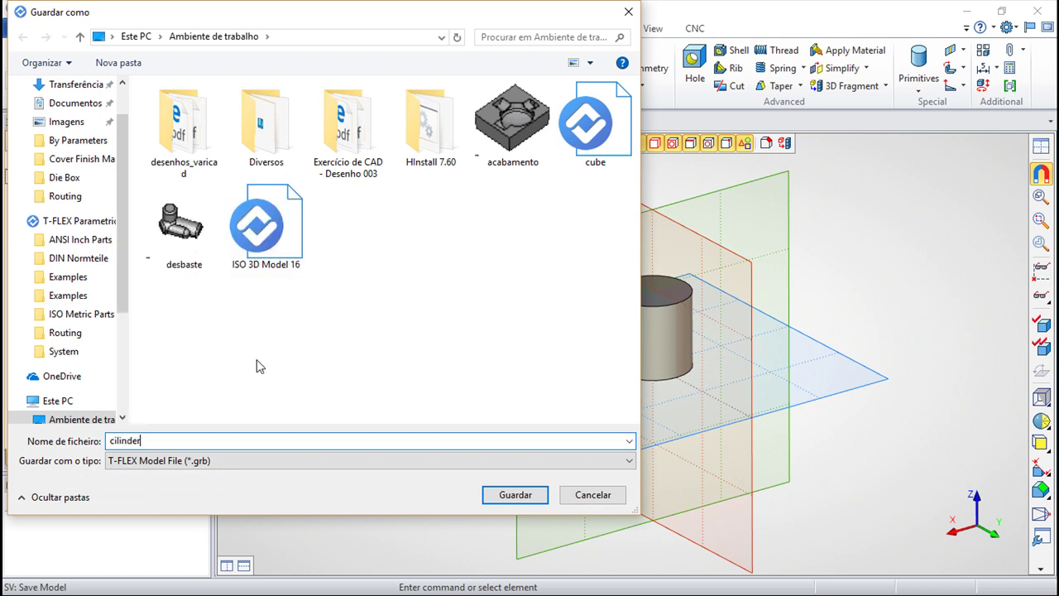
key(Return)
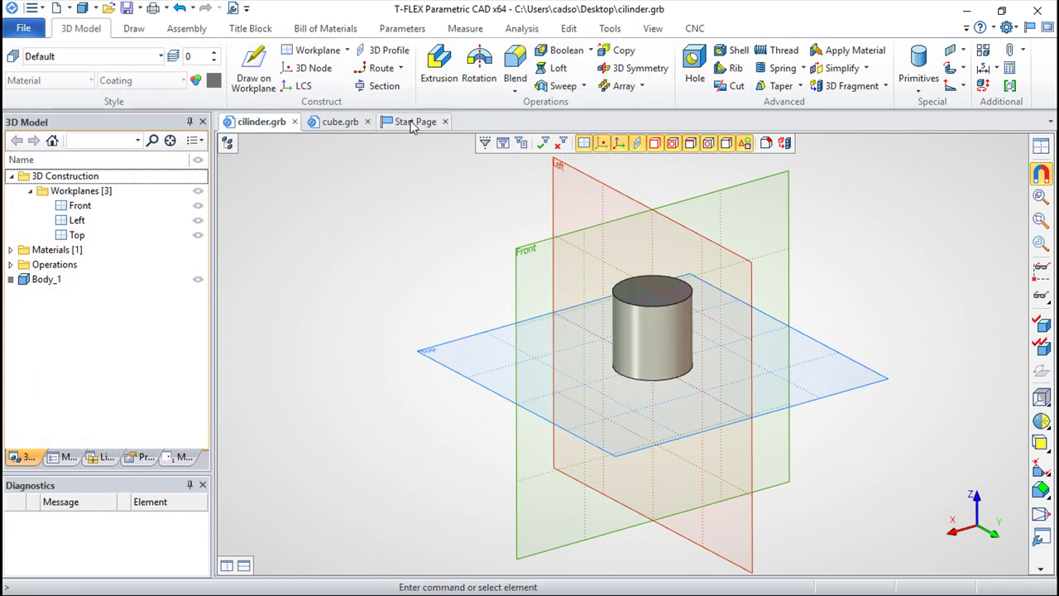
Step: Create another ISO 3D Model and load cube.grb from the desktop as a 3D fragment
click(414, 122)
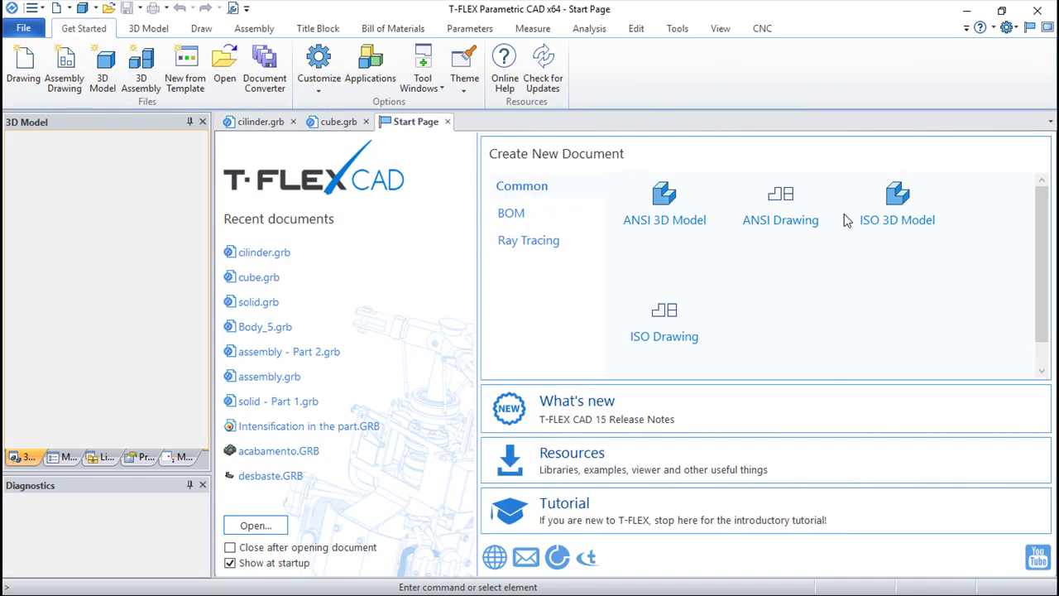
click(891, 228)
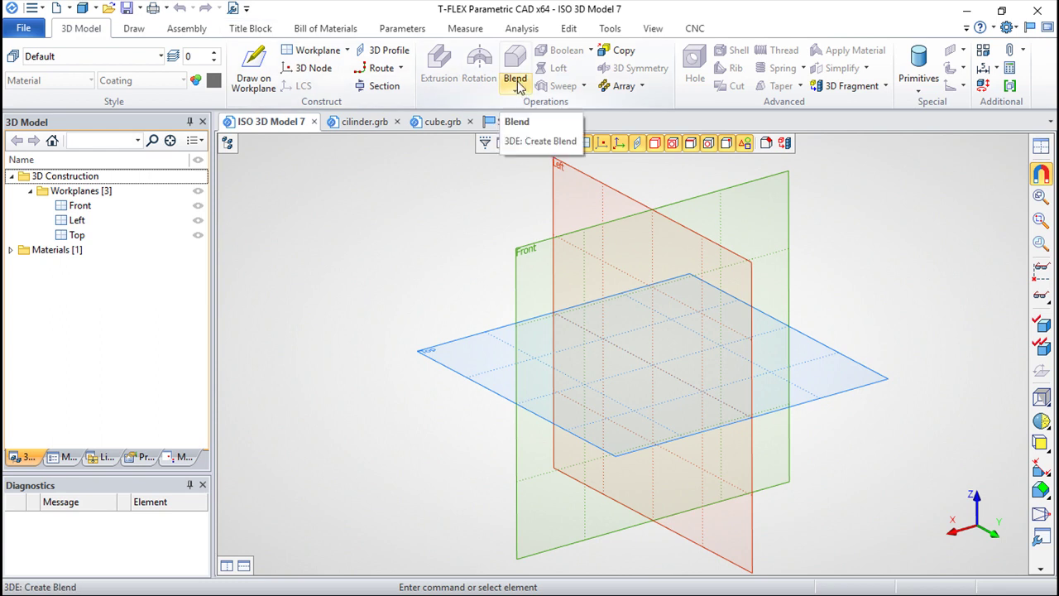
click(837, 85)
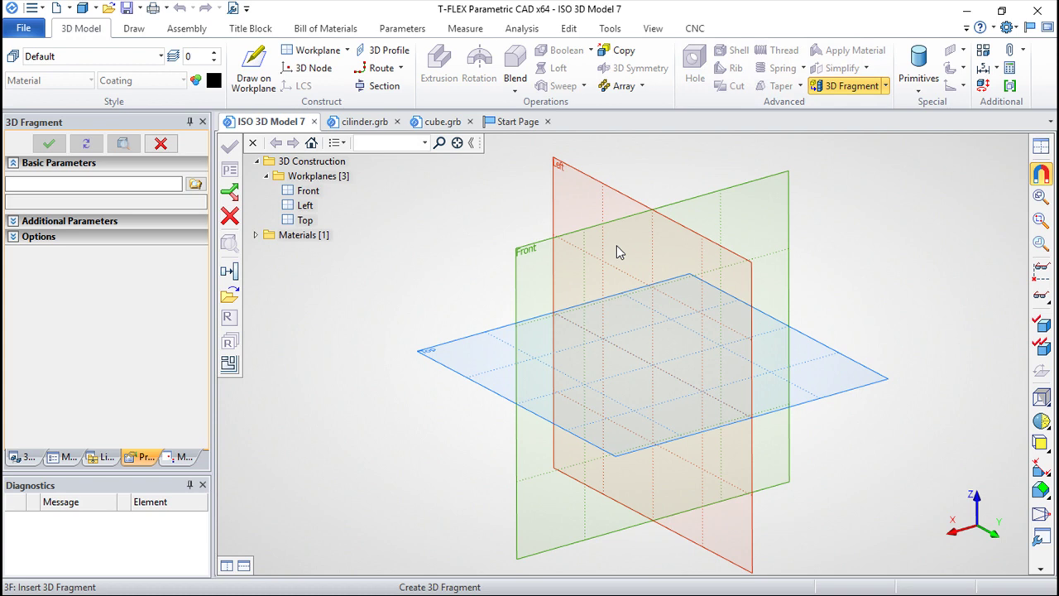
click(195, 184)
click(178, 228)
click(510, 495)
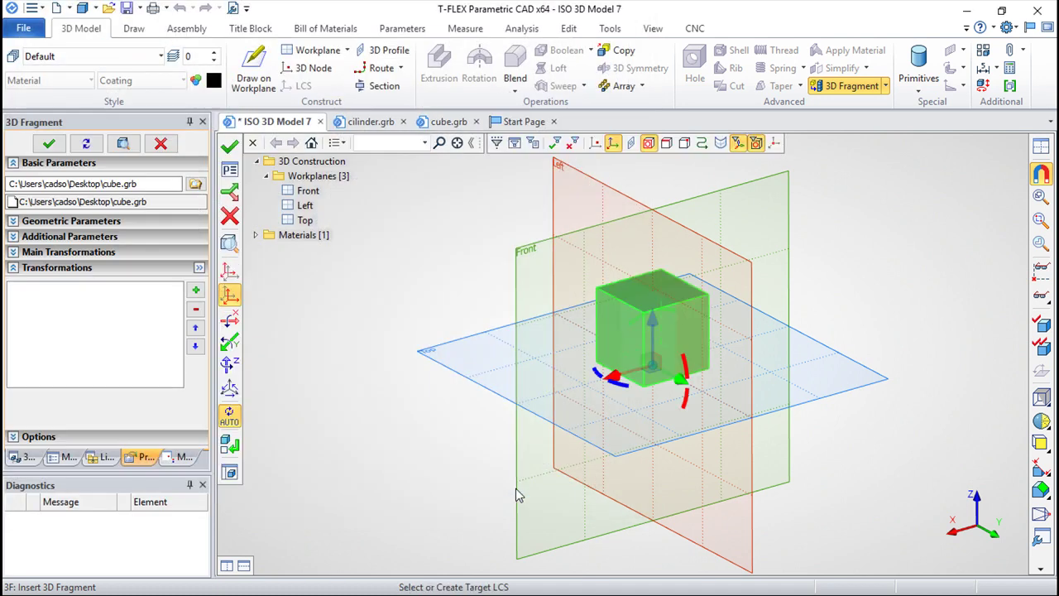
Step: Set the cube's source LCS at a corner vertex of its top face and insert the fragment with that corner at the origin
click(231, 270)
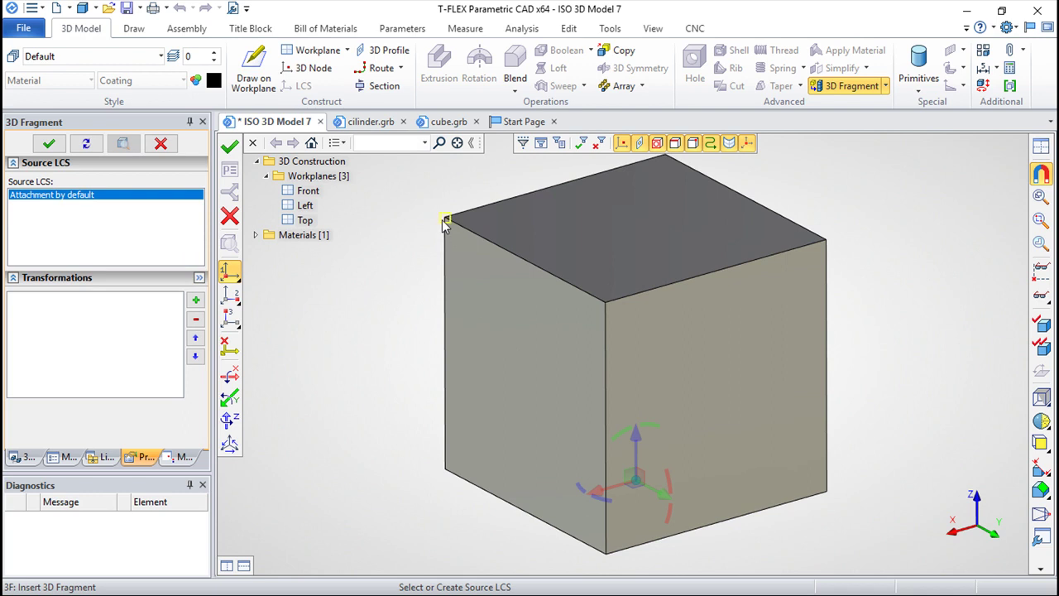
click(826, 240)
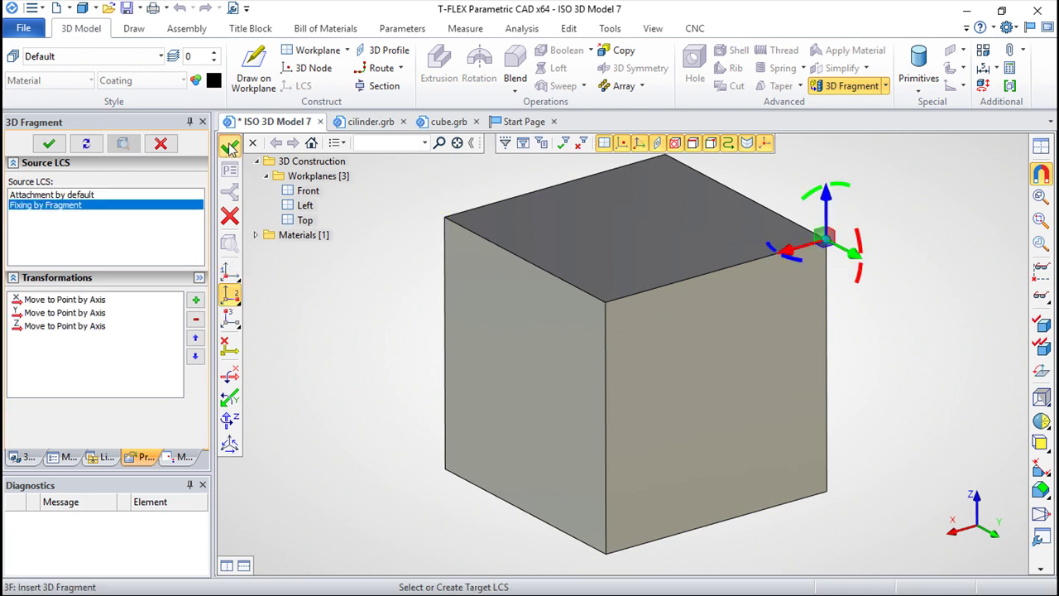
click(225, 147)
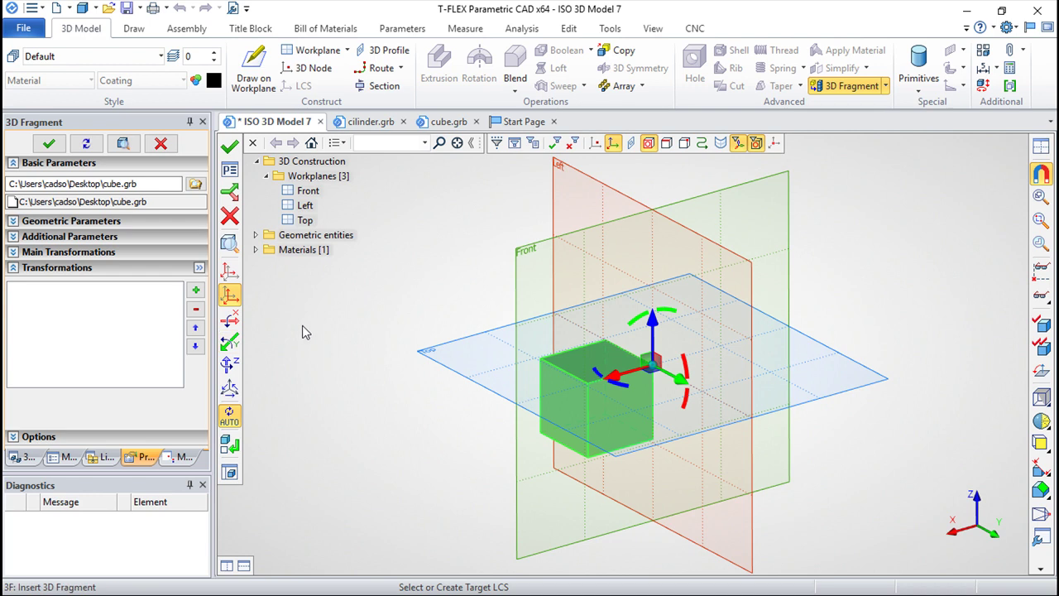
click(233, 145)
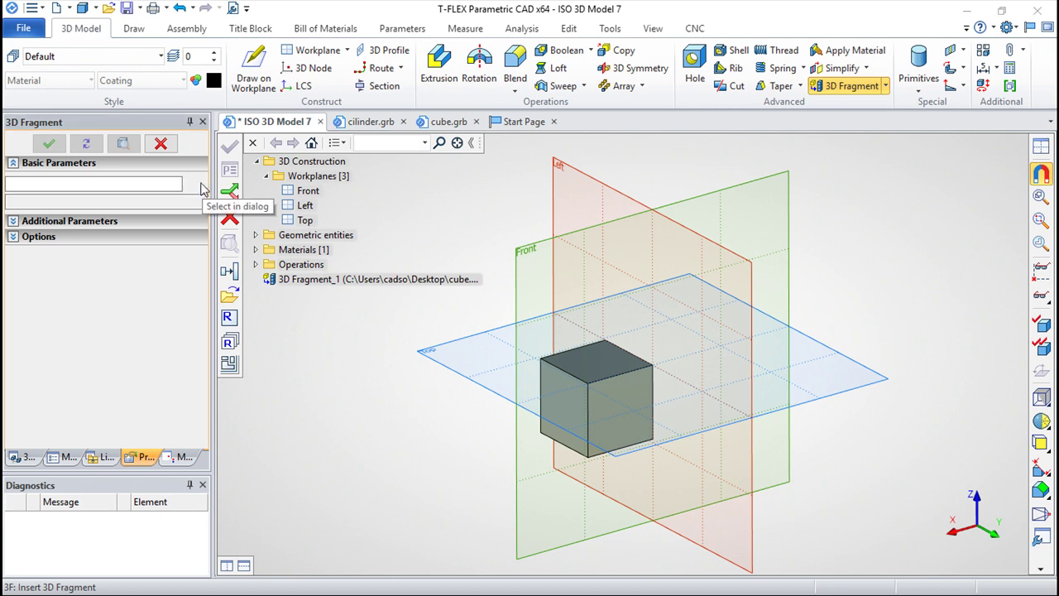
Step: Load cilinder.grb as a second 3D fragment and set its source LCS at the centre of the cylinder's top face
click(198, 187)
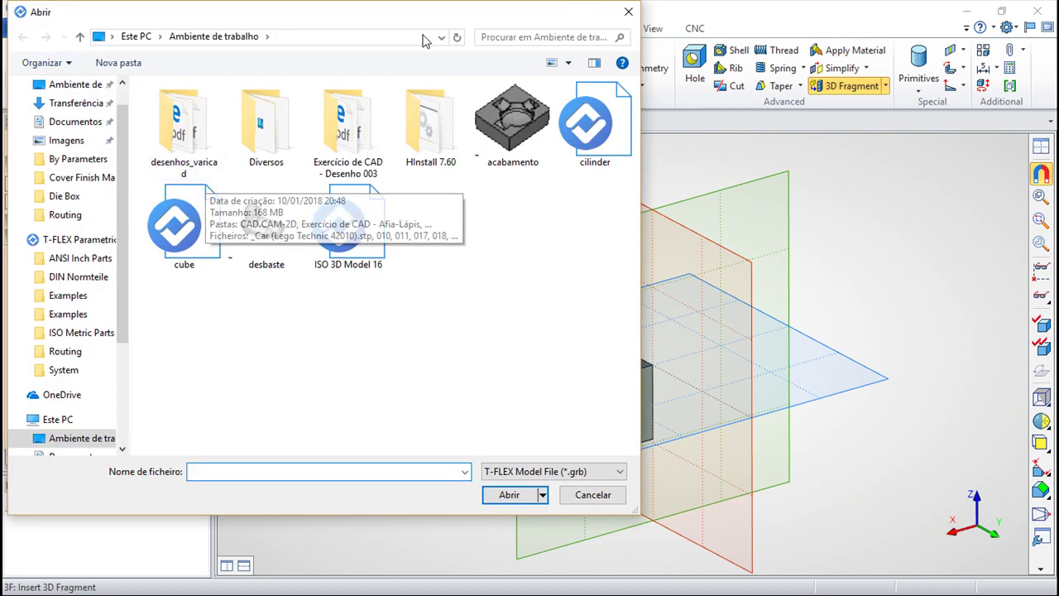
click(597, 120)
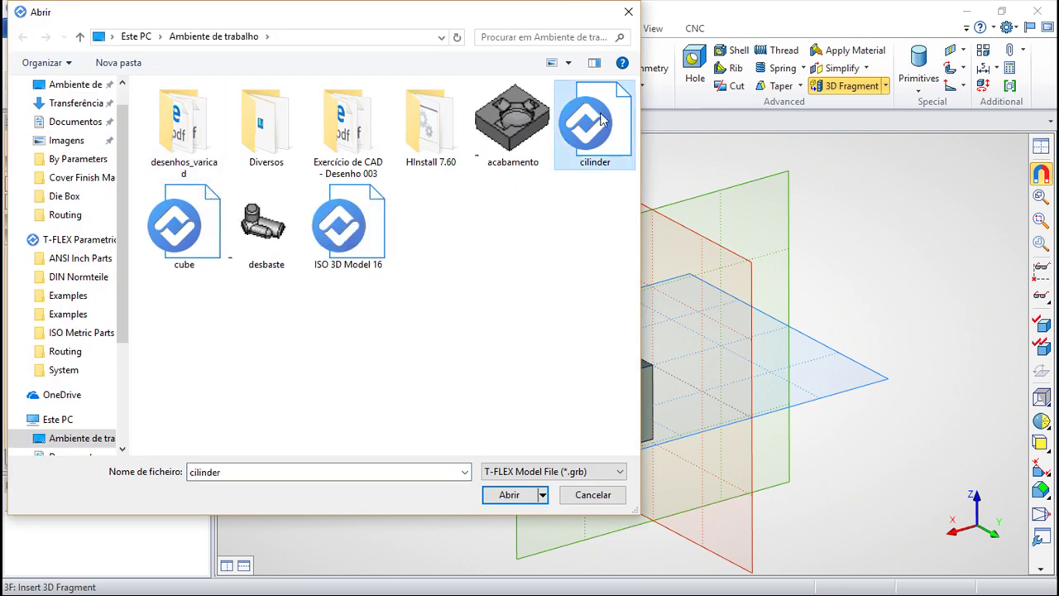
click(511, 493)
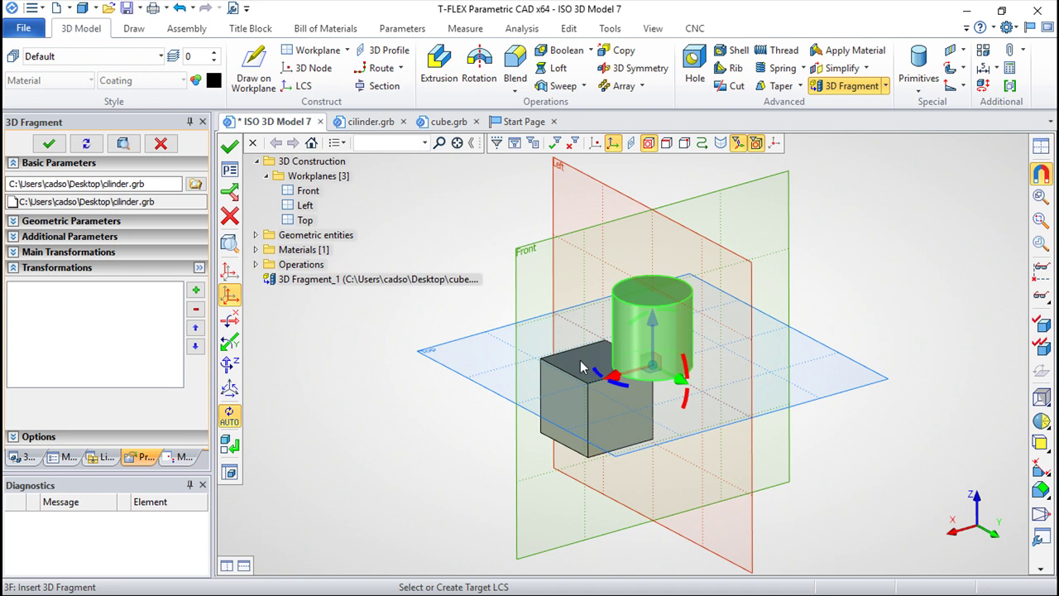
click(230, 271)
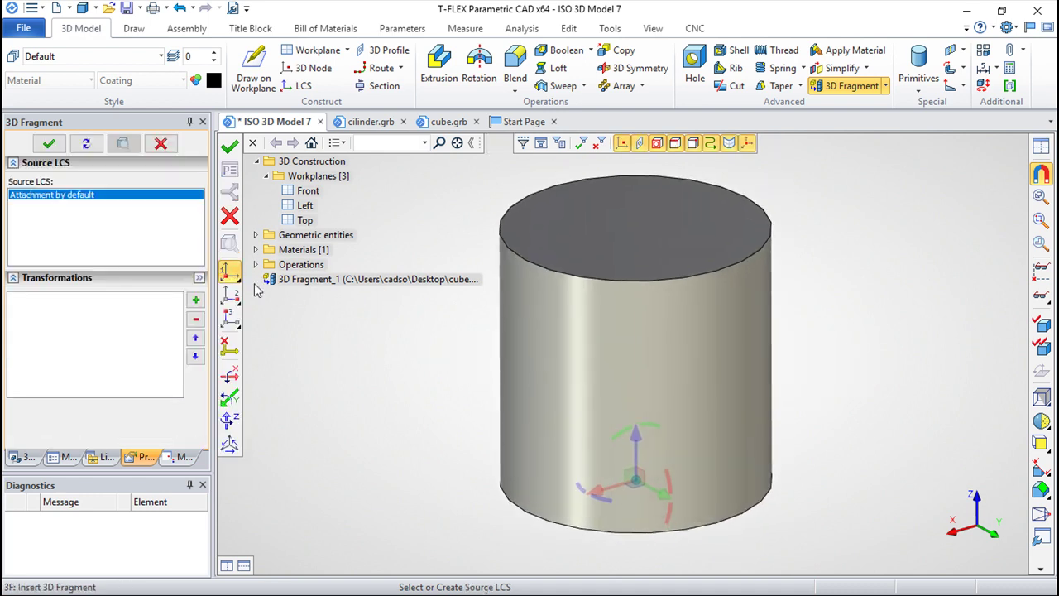
click(502, 238)
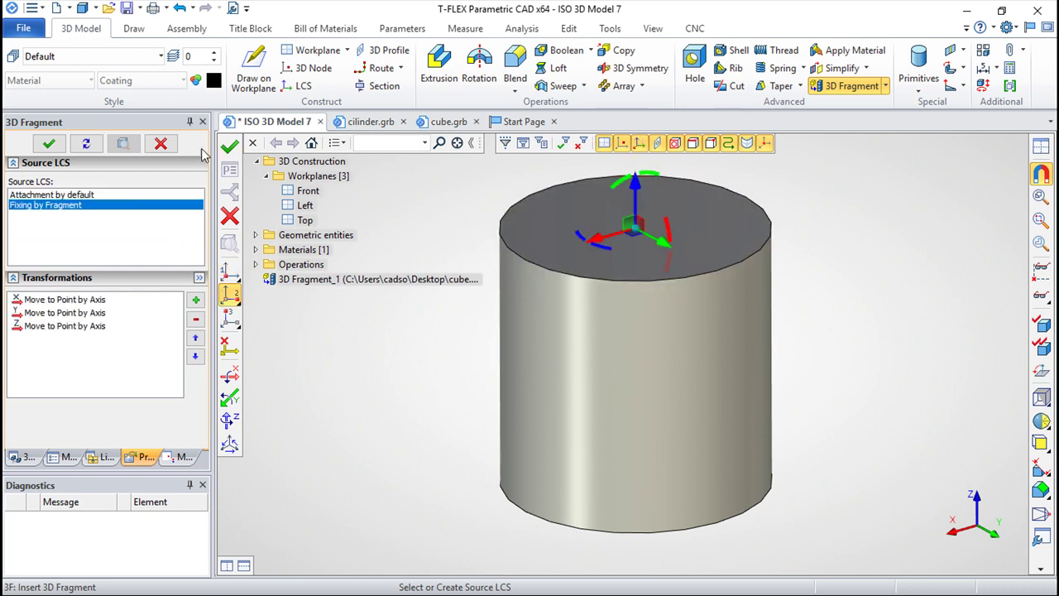
click(230, 146)
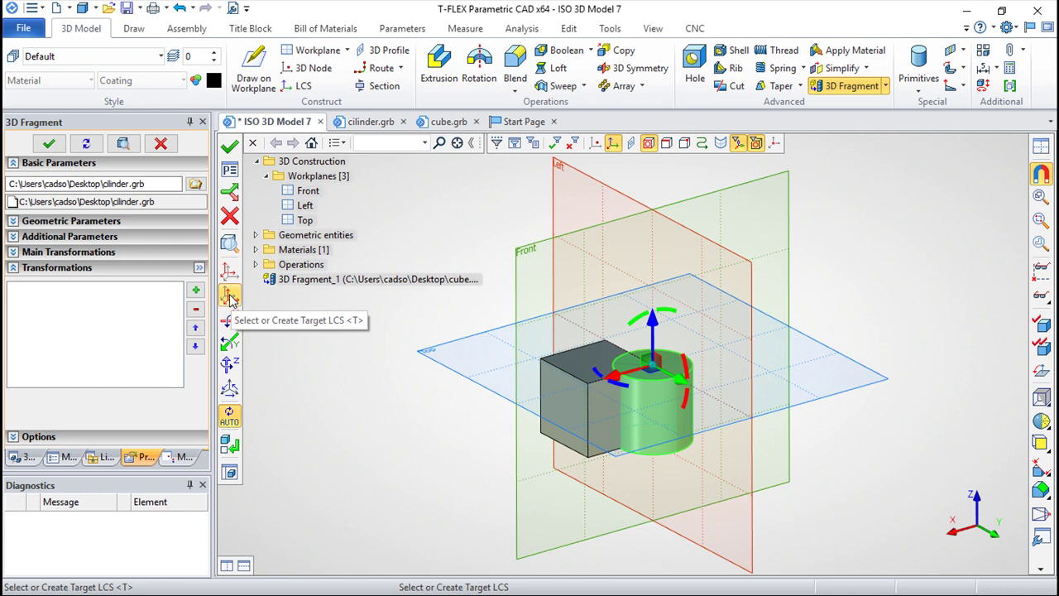
Step: Move the cylinder fragment 85 along the Y axis away from the cube and finish inserting it
click(681, 383)
click(685, 399)
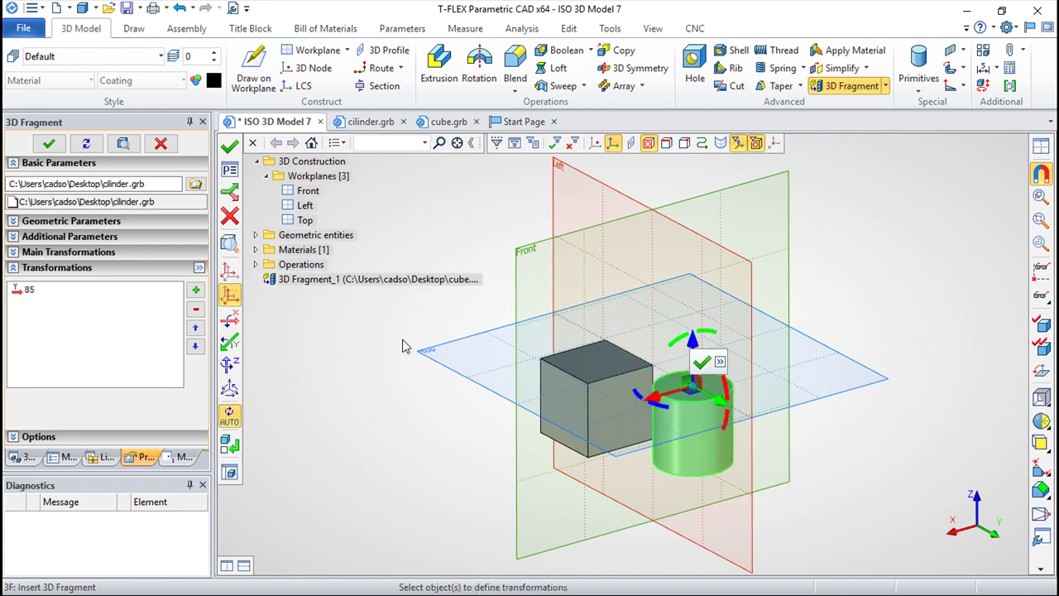
click(230, 146)
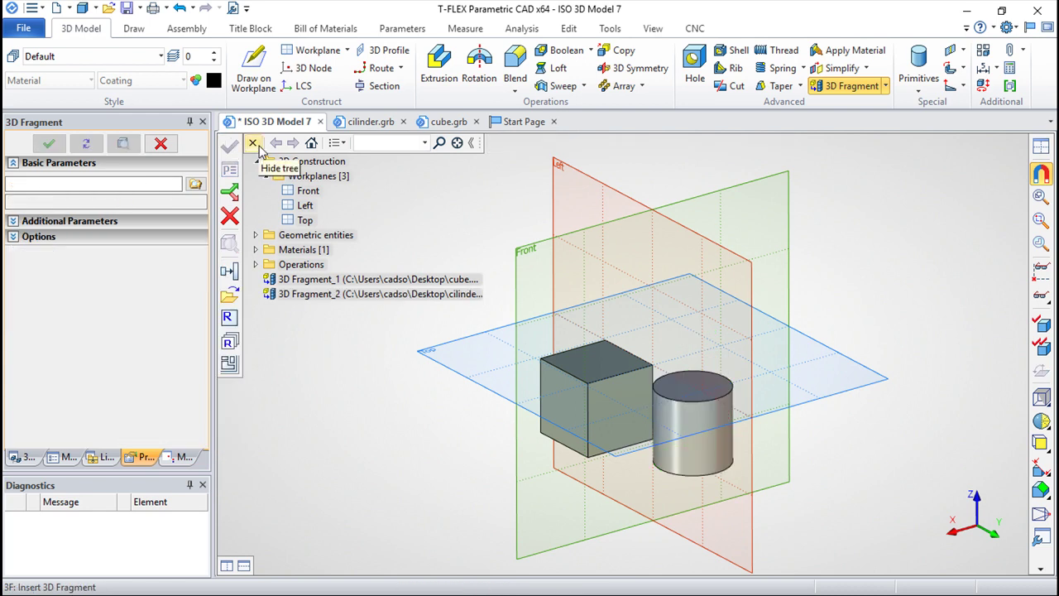
key(Escape)
right_drag(441, 464, 480, 313)
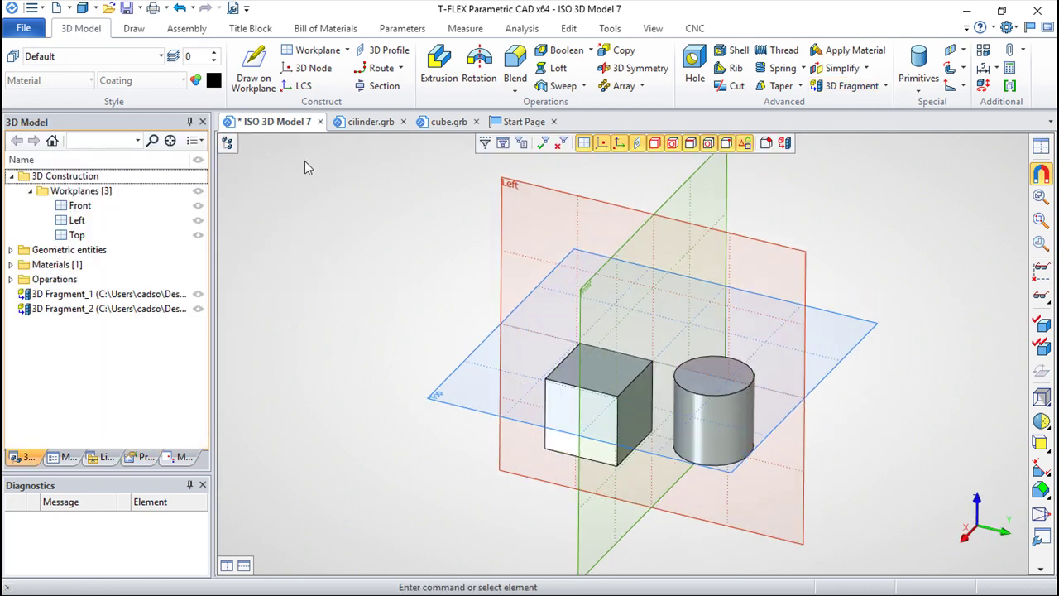
Step: Save the model containing both fragments to the desktop as assembly
click(23, 28)
click(51, 175)
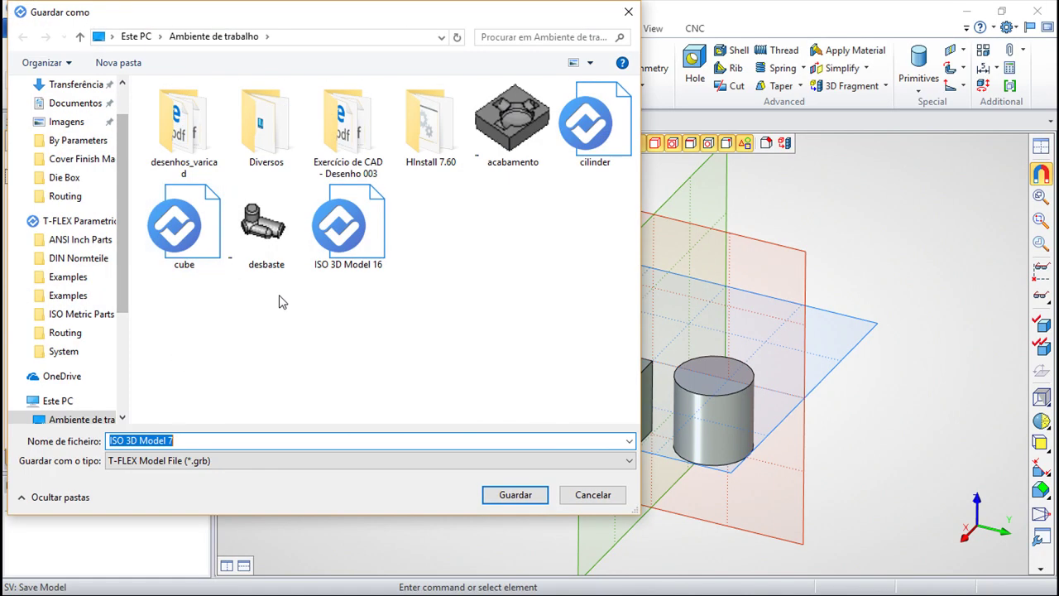
text(assembly)
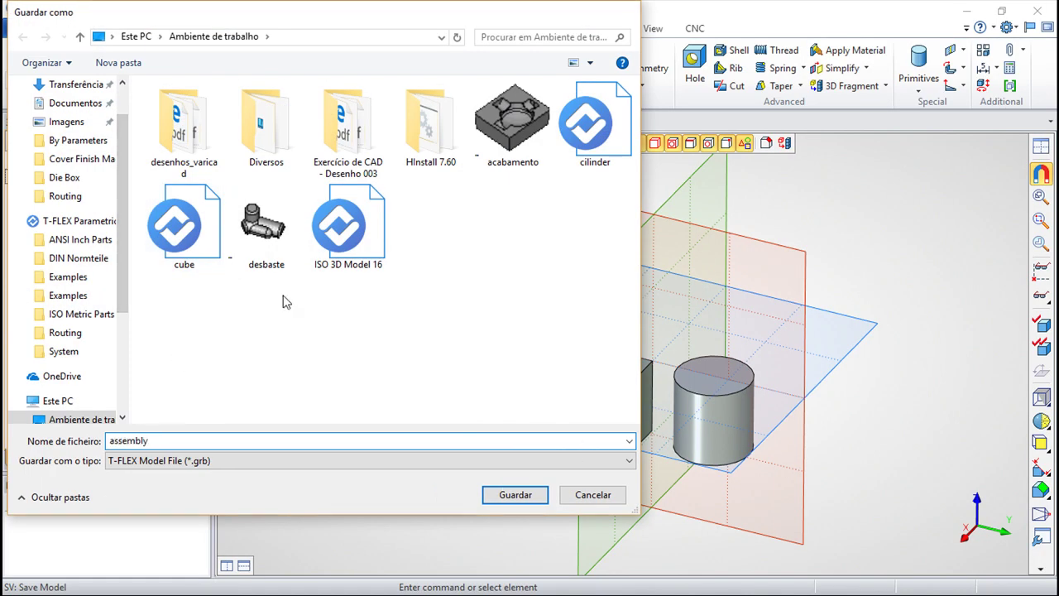
key(Return)
Step: Round the top edge of the cylinder in cilinder.grb with an edge blend of about 20.2 radius
right_drag(439, 323, 585, 526)
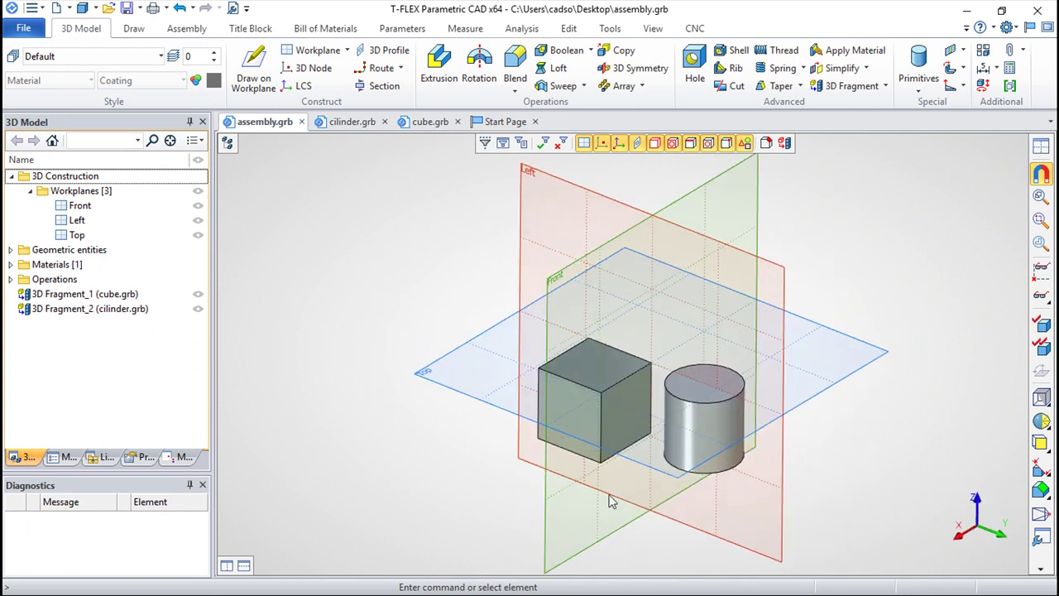
scroll(703, 273, up, 3)
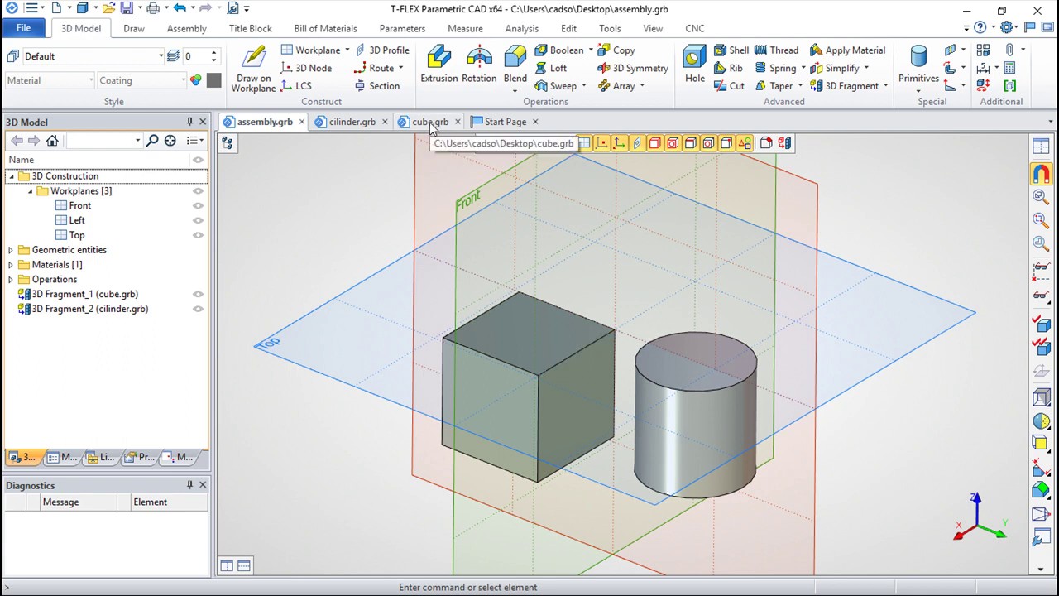
click(352, 121)
scroll(580, 320, up, 2)
click(513, 72)
click(725, 306)
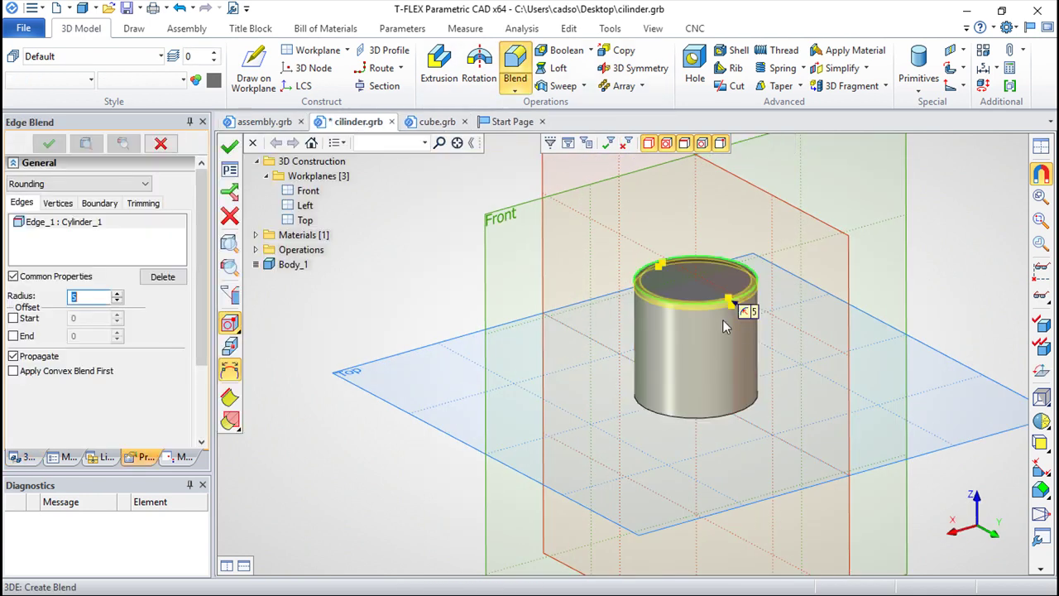
drag(732, 311, 741, 332)
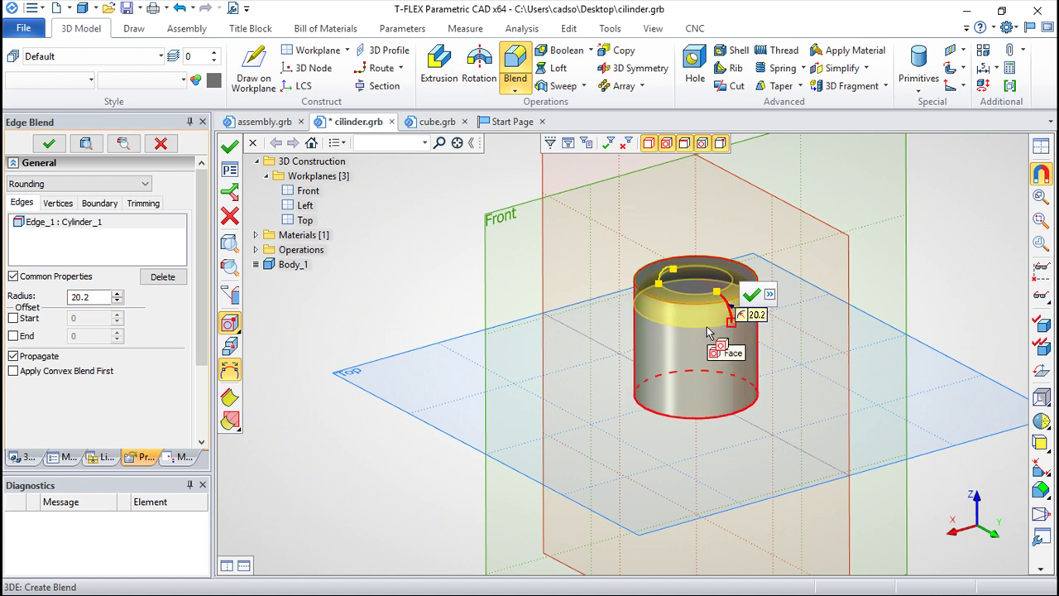
click(752, 296)
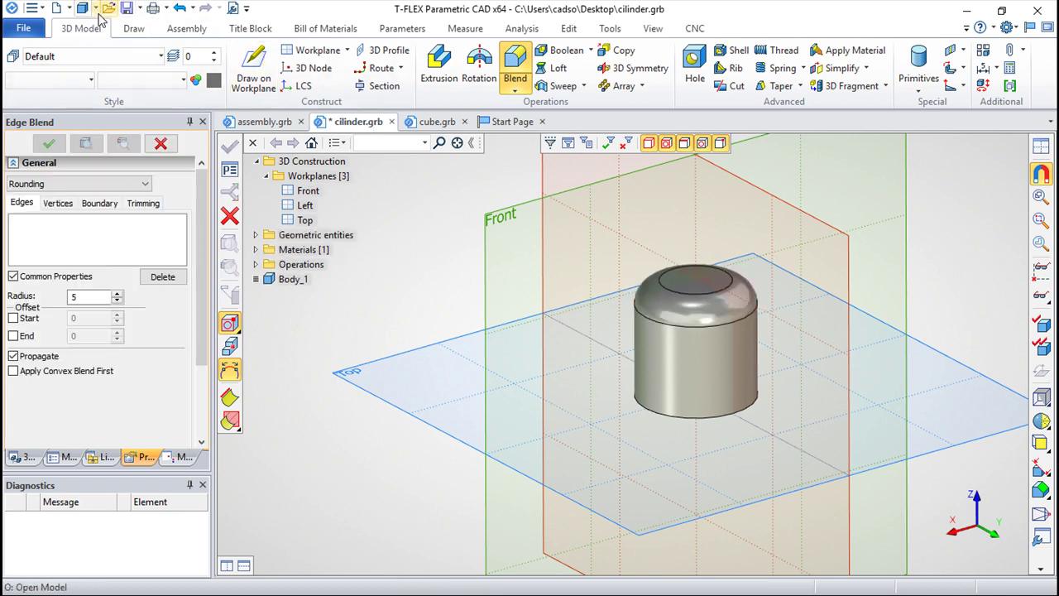
Step: Save the cylinder part, then update the assembly with the modified fragment and close the diagnostics
click(127, 10)
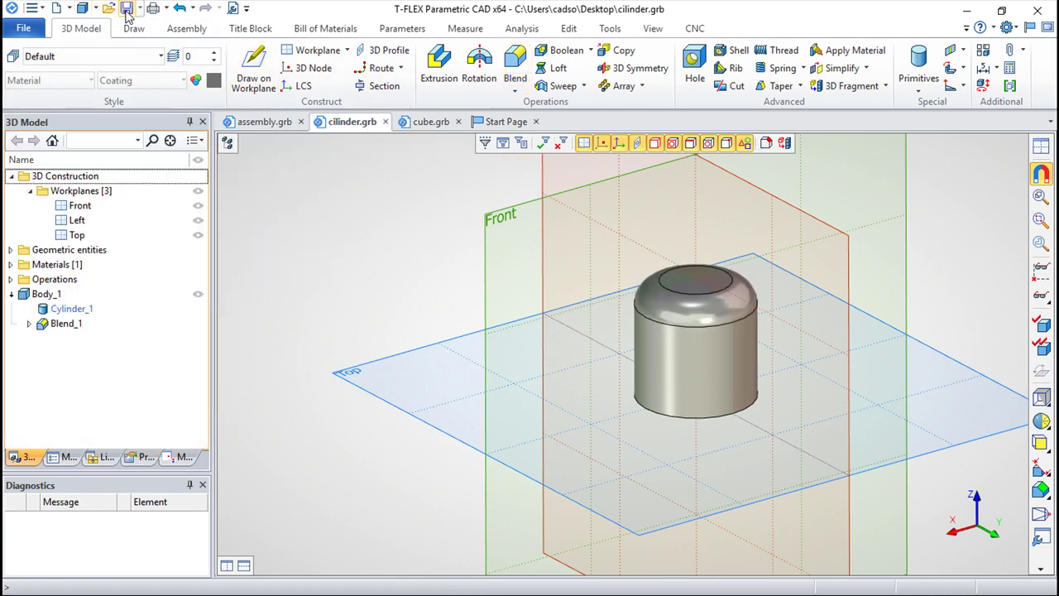
click(263, 122)
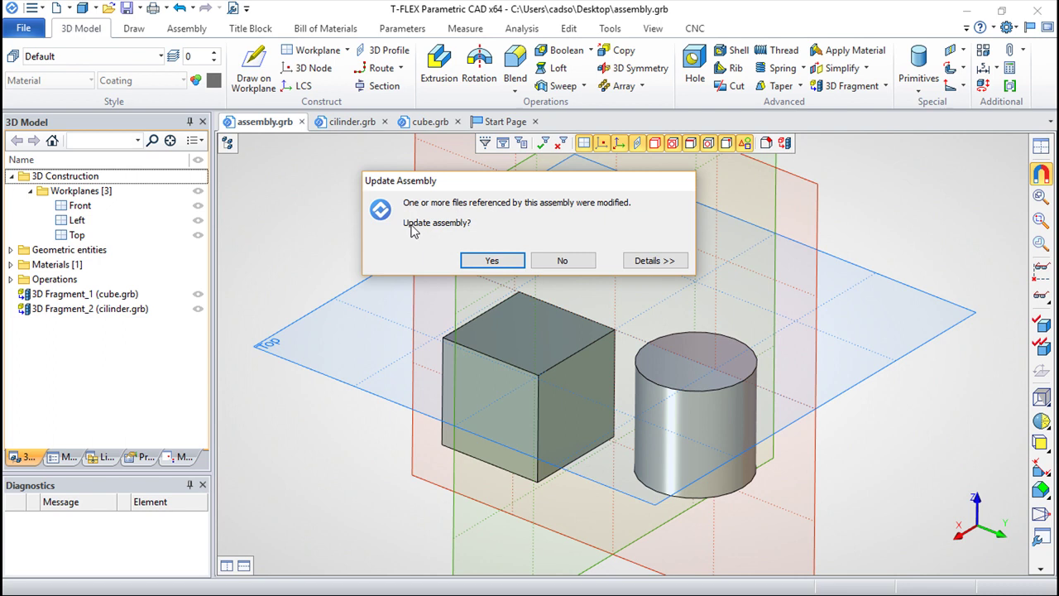
click(482, 263)
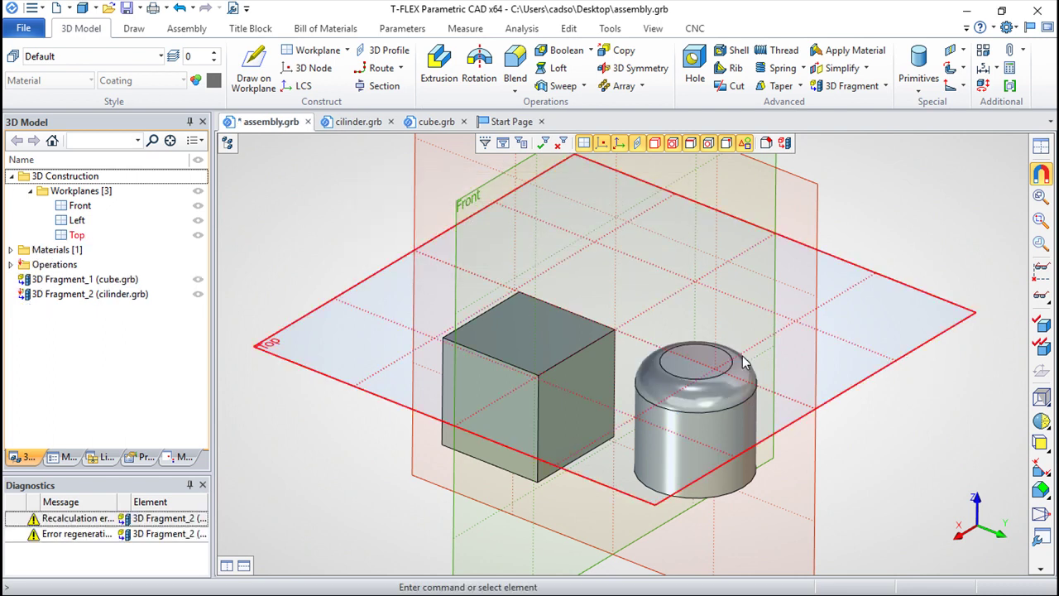
click(203, 485)
right_drag(827, 447, 658, 513)
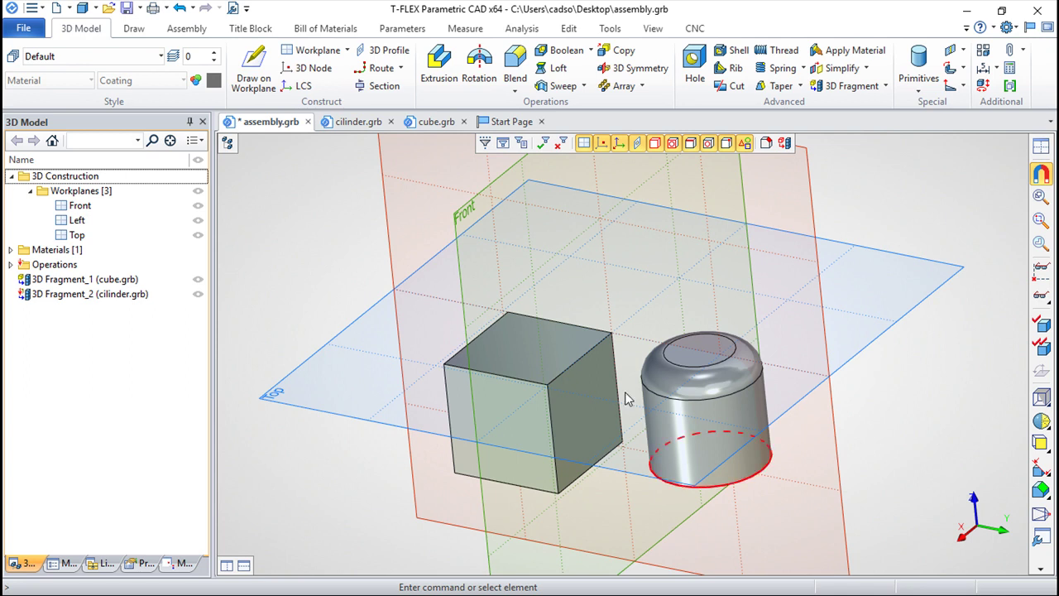
click(431, 121)
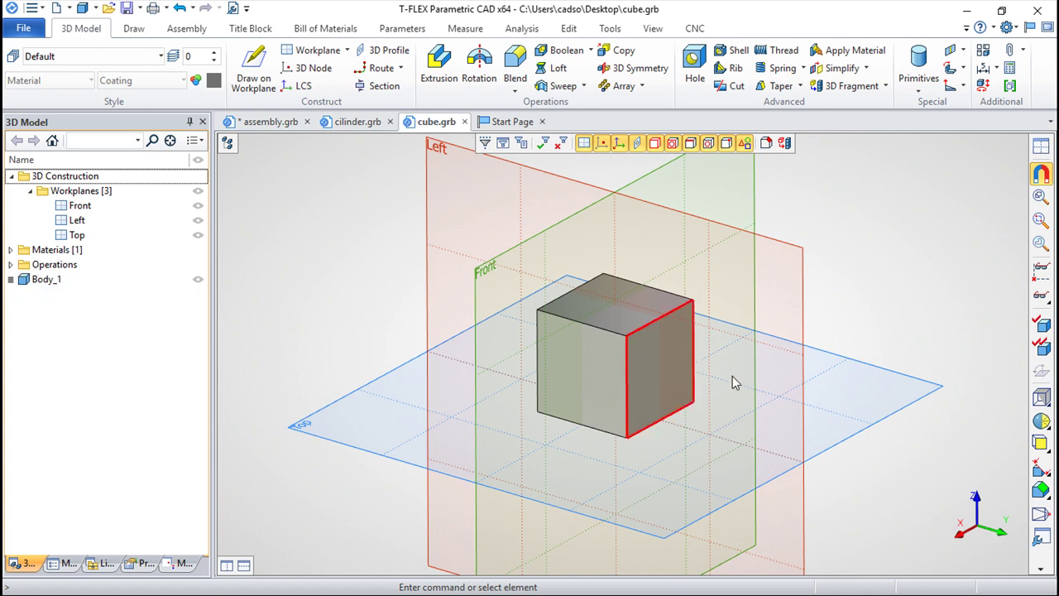
click(679, 404)
click(268, 122)
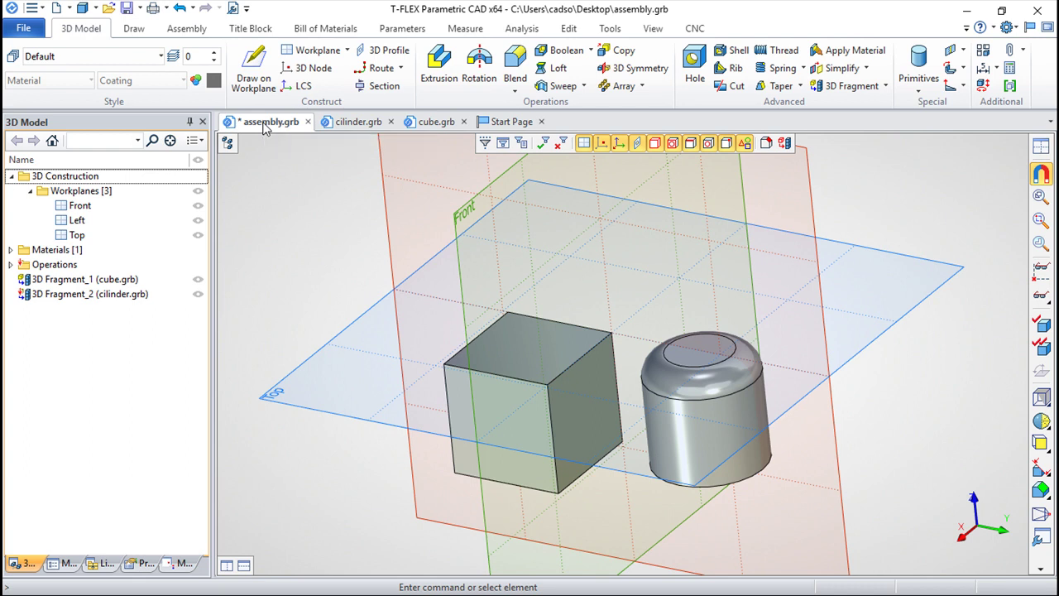
Step: Create a new ISO 3D model and start drawing on its Top workplane
click(519, 124)
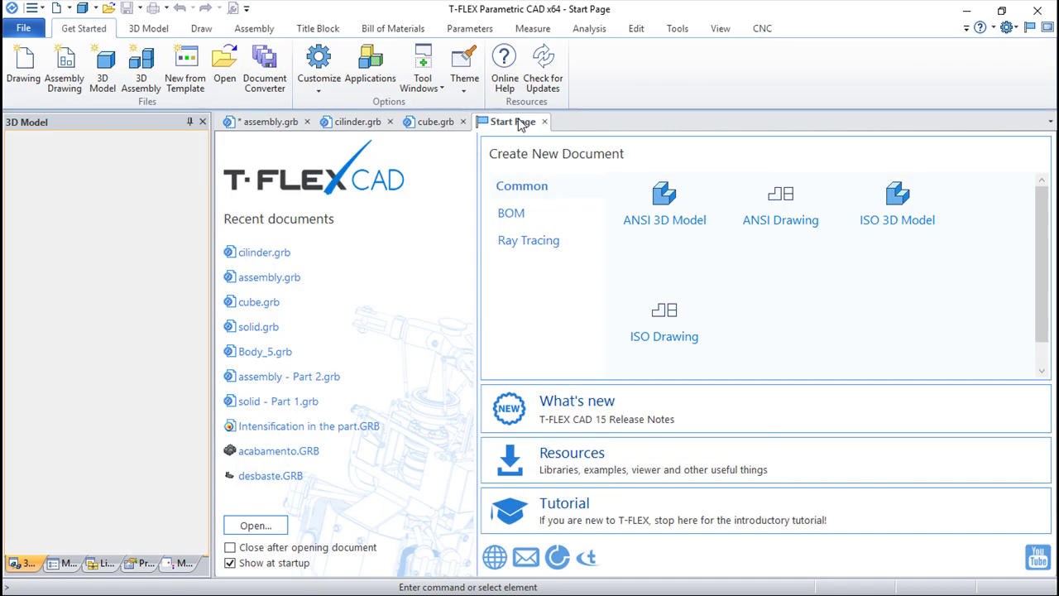
click(910, 224)
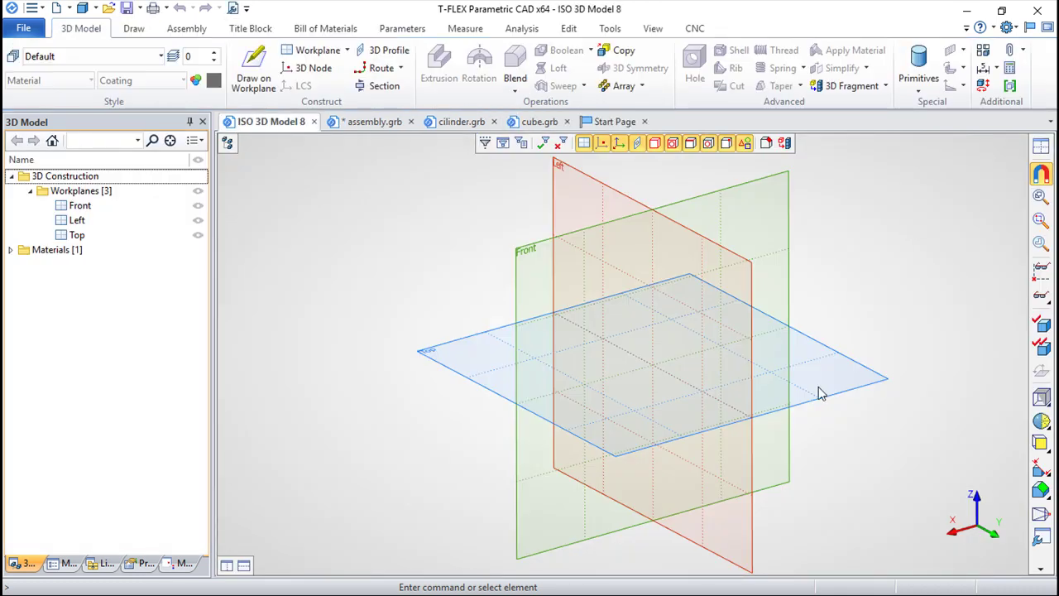
right_click(842, 360)
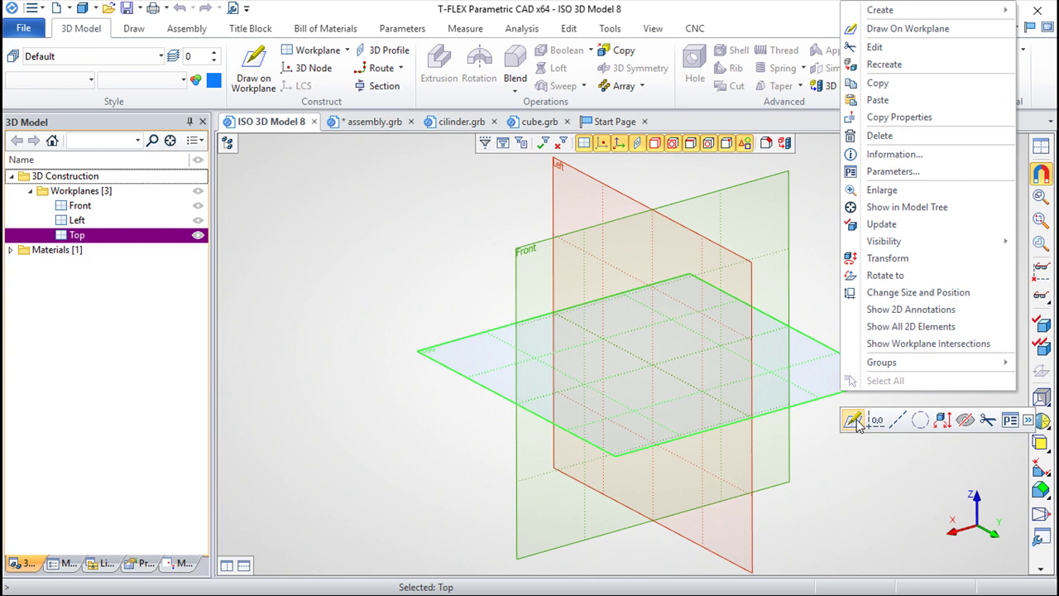
click(855, 420)
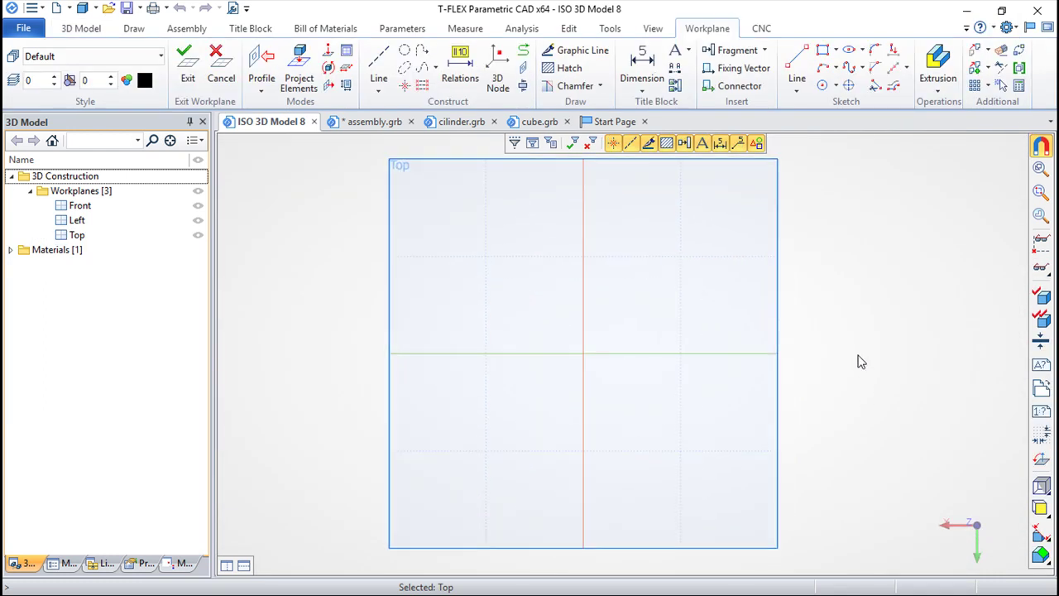
Step: Place crossing construction lines at the origin and add vertical parallels at distance 100 on both sides
click(379, 61)
click(230, 178)
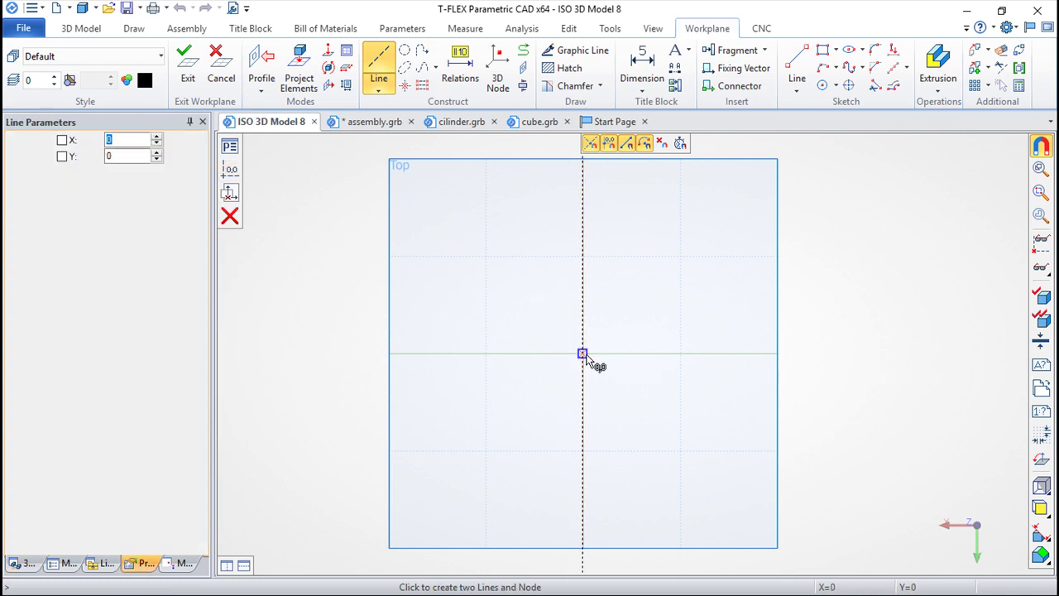
click(584, 354)
key(Escape)
click(584, 414)
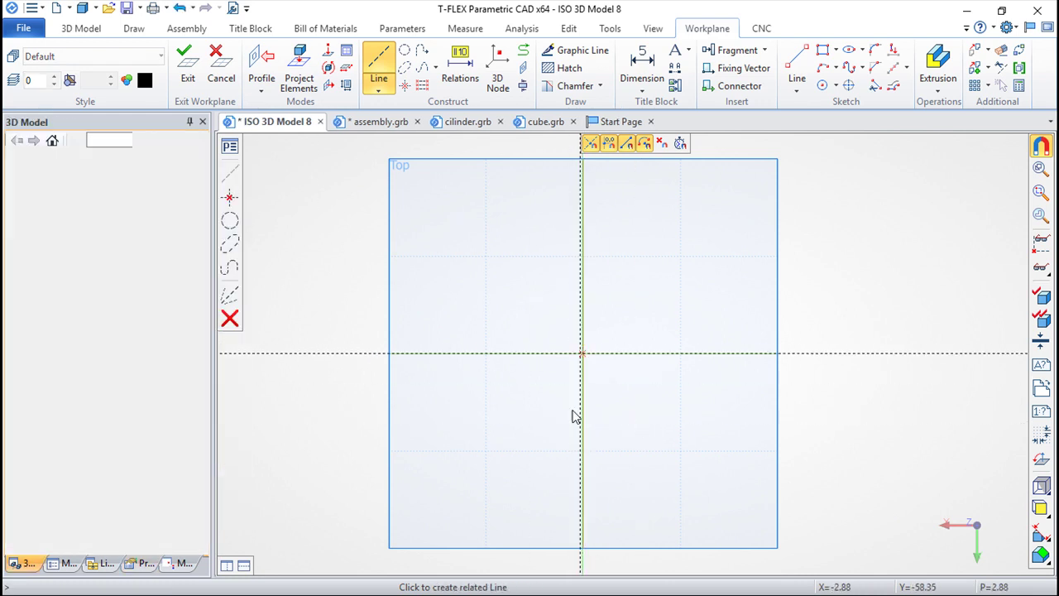
text(100)
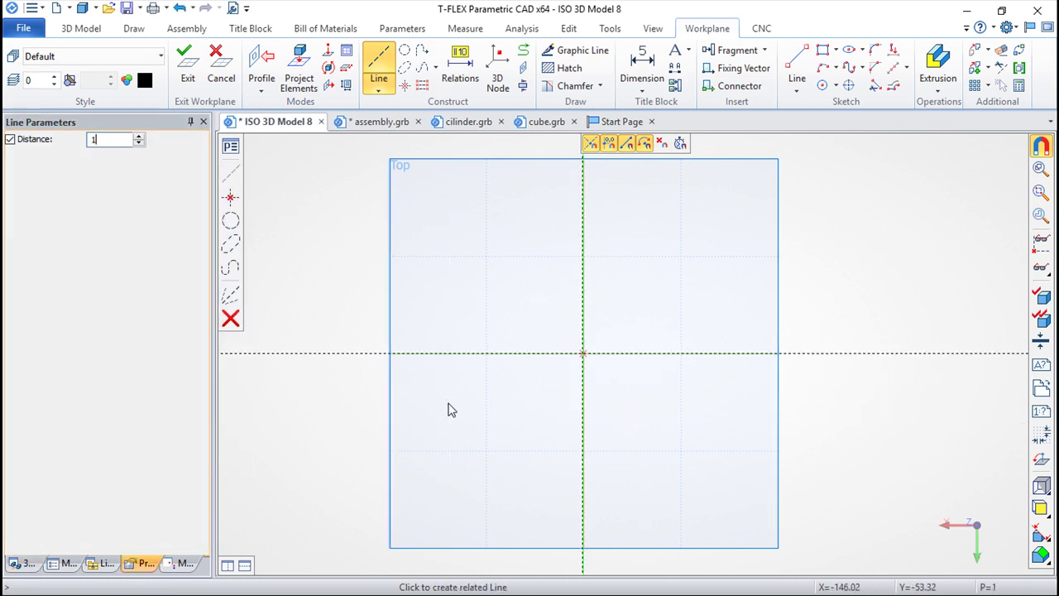
key(Return)
text(100)
key(Return)
key(Escape)
Step: Add two horizontal construction lines parallel to the centre line at distance 100 above and below it
click(750, 356)
text(100)
key(Return)
text(100)
key(Return)
key(Escape)
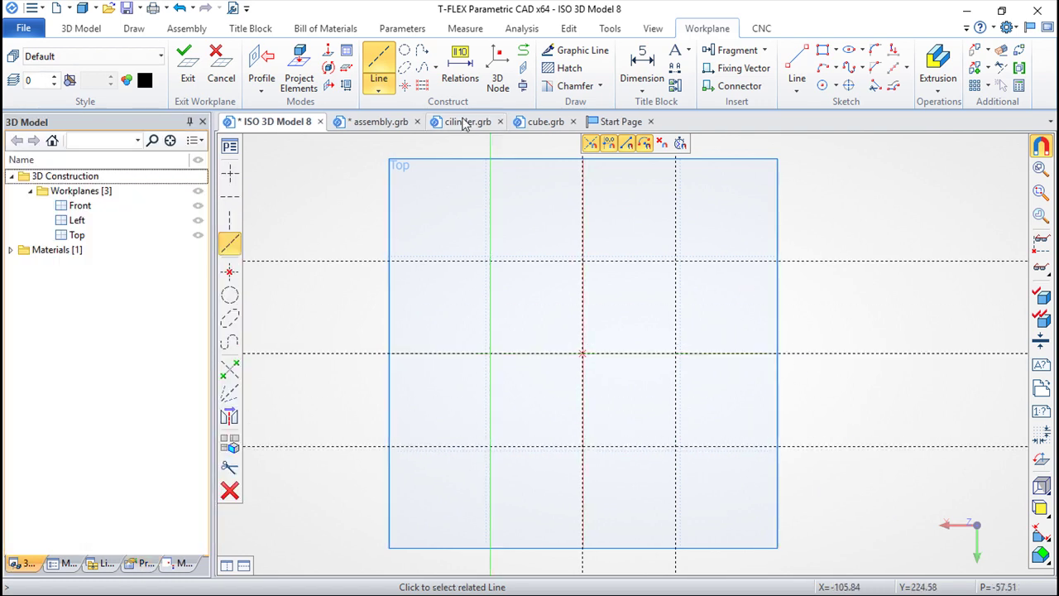
Step: Construct a circle tangent to the upper and left outer lines, with its radius driven by external variable r set to 30
click(404, 50)
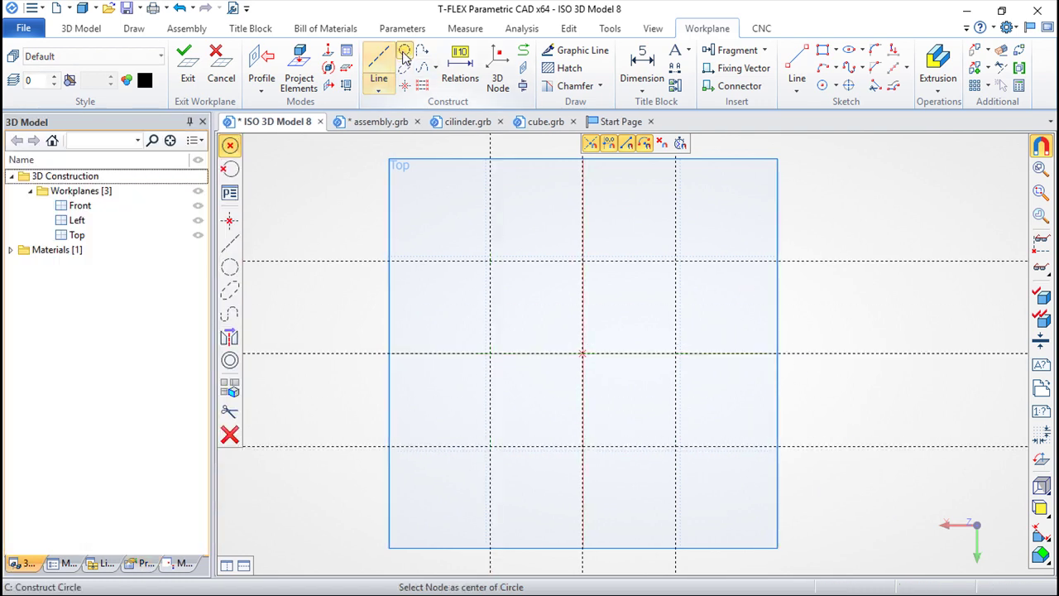
click(532, 263)
click(491, 290)
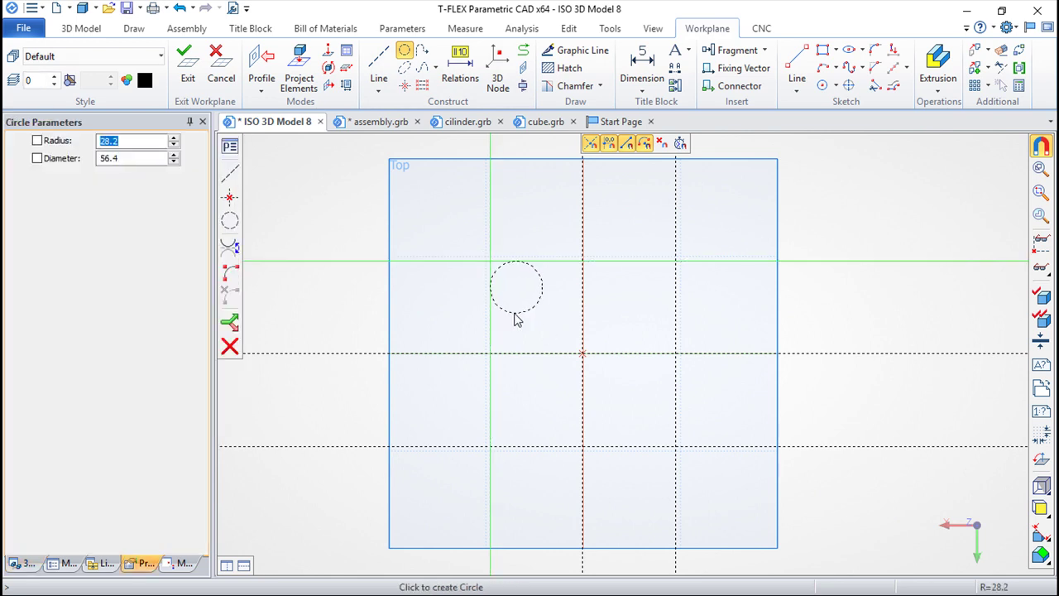
text(r)
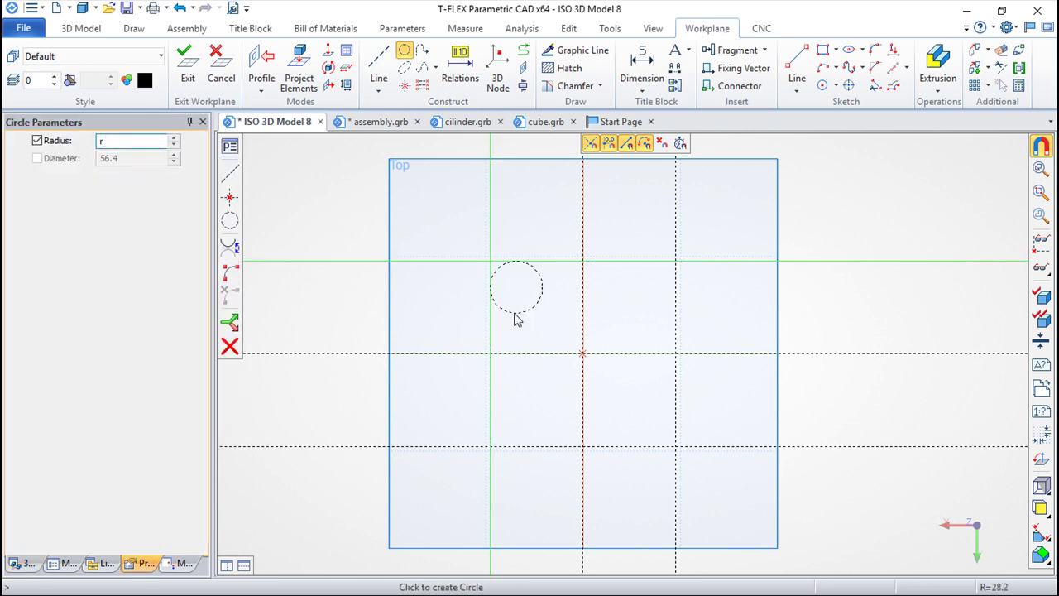
key(Return)
click(581, 279)
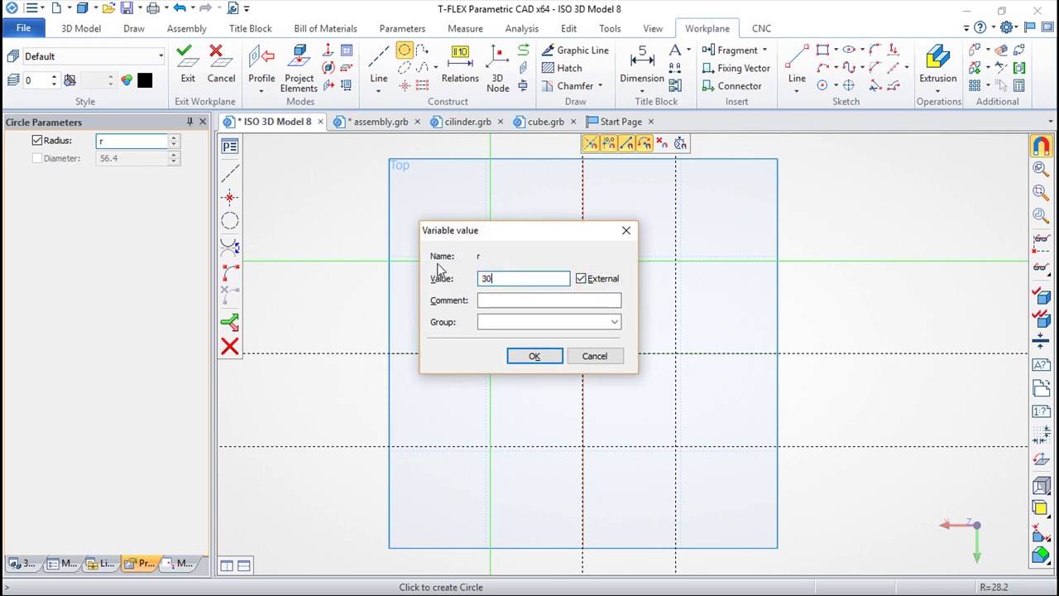
key(Return)
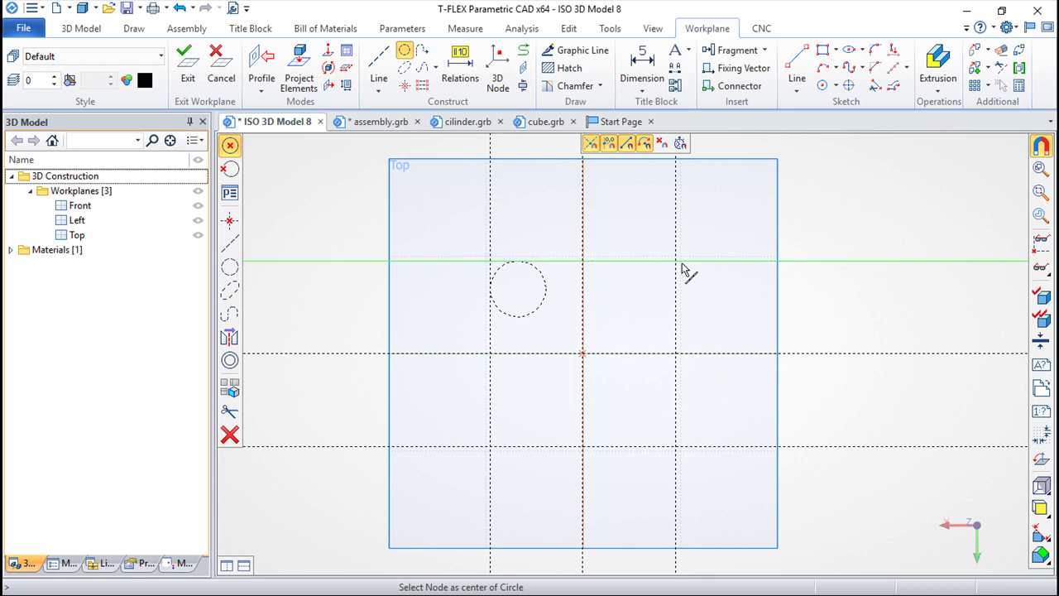
Step: Construct equal circles of radius 30 tangent to the outer lines in the other three corners, using variable r for the lower-right one
click(667, 262)
click(677, 293)
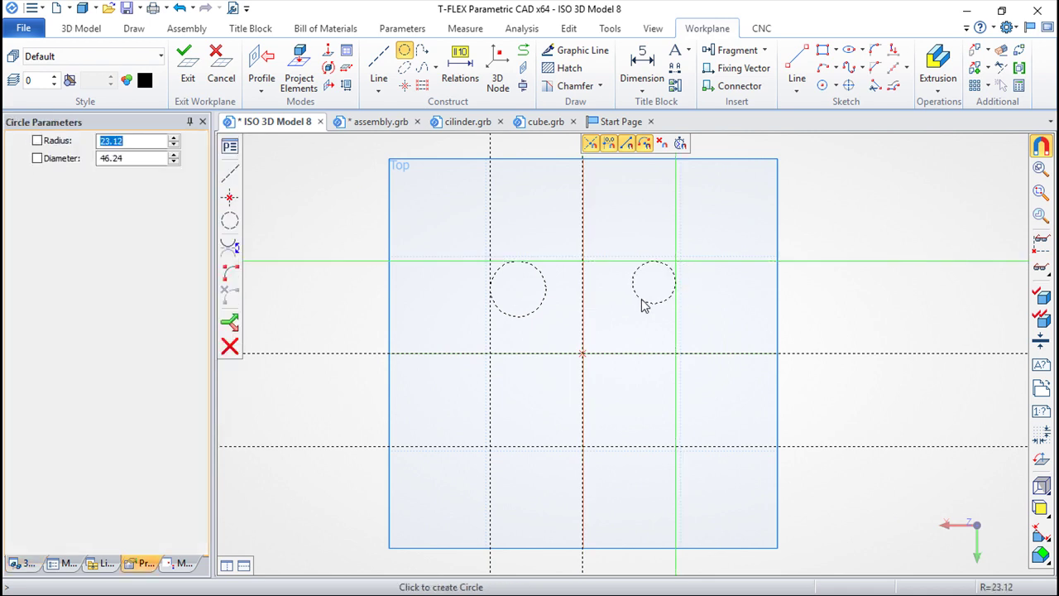
text(30)
click(643, 298)
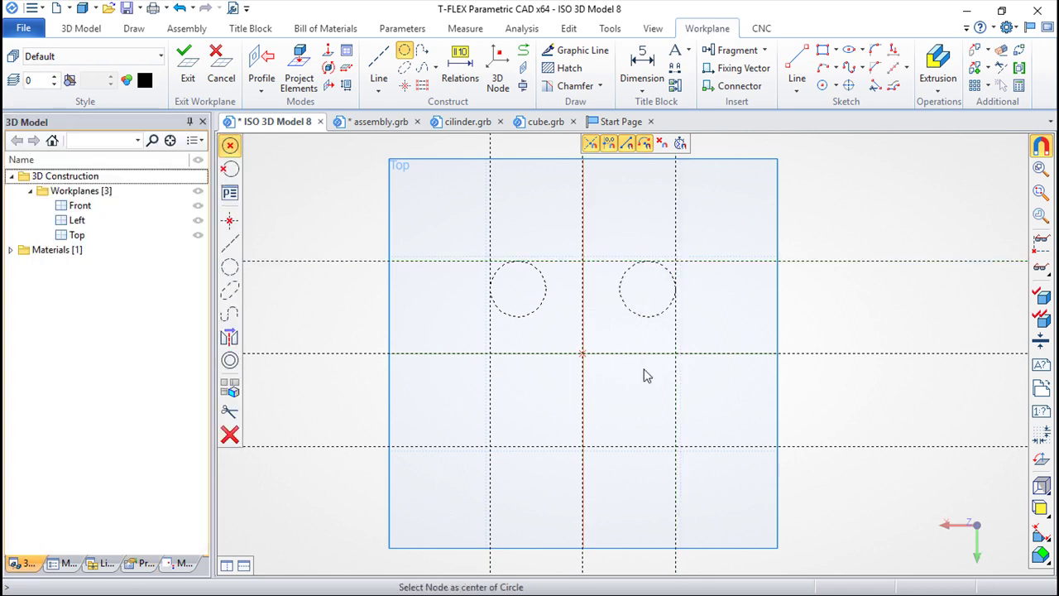
click(490, 420)
click(522, 447)
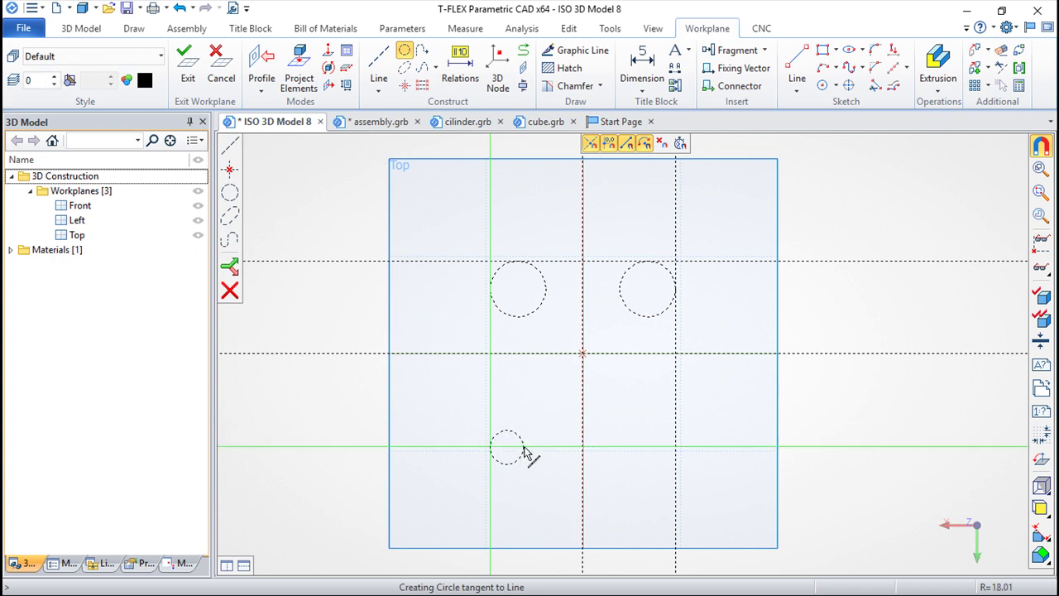
text(30)
click(552, 403)
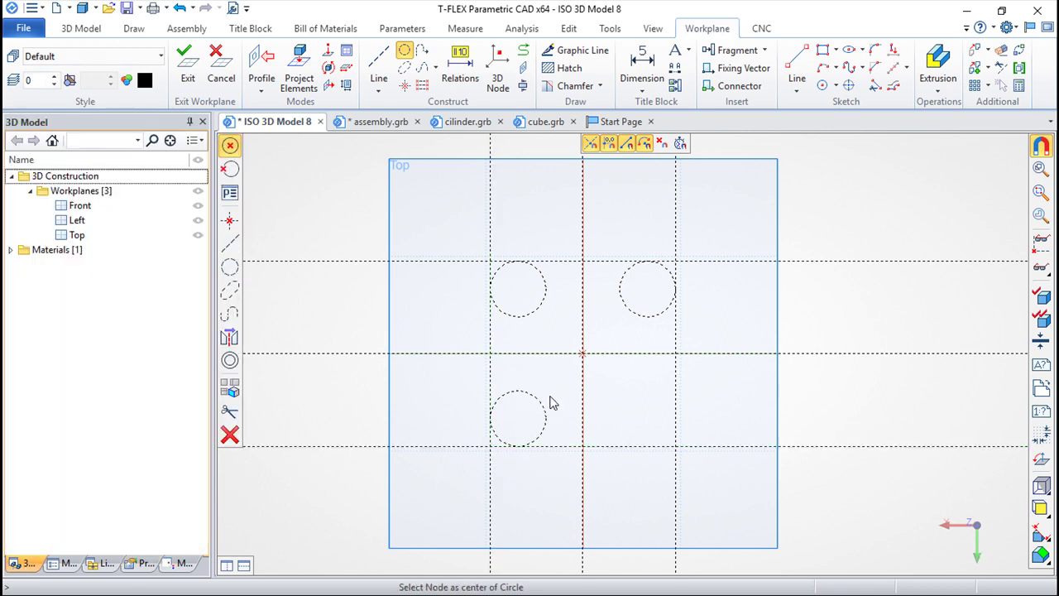
click(652, 447)
click(674, 428)
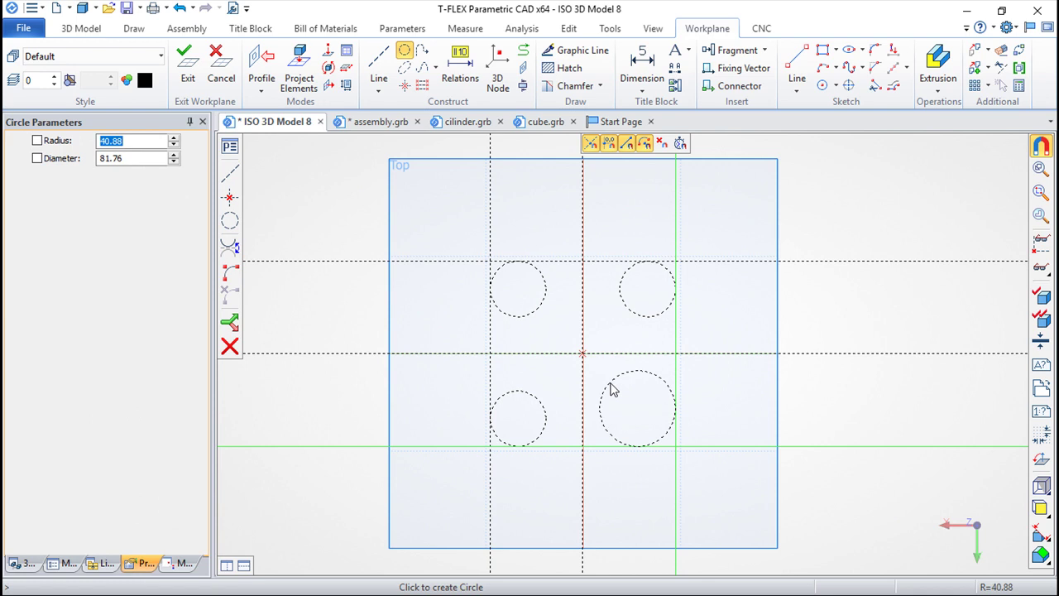
text(r)
click(612, 389)
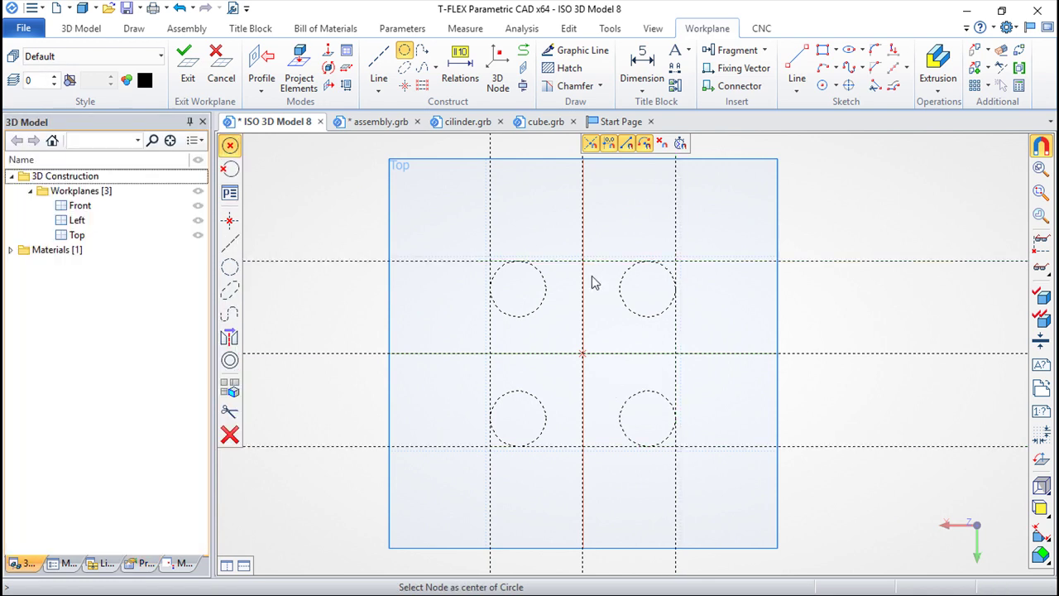
Step: Trace a closed rounded-square outline with graphic lines along the outer construction lines and corner circles, and finish the workplane drawing
click(574, 49)
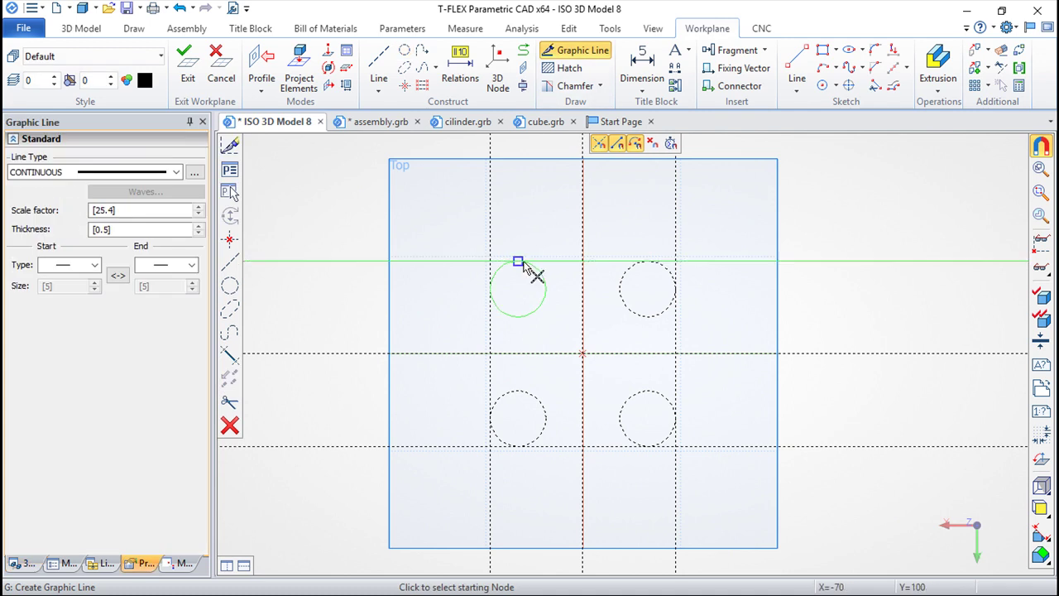
click(518, 262)
click(639, 265)
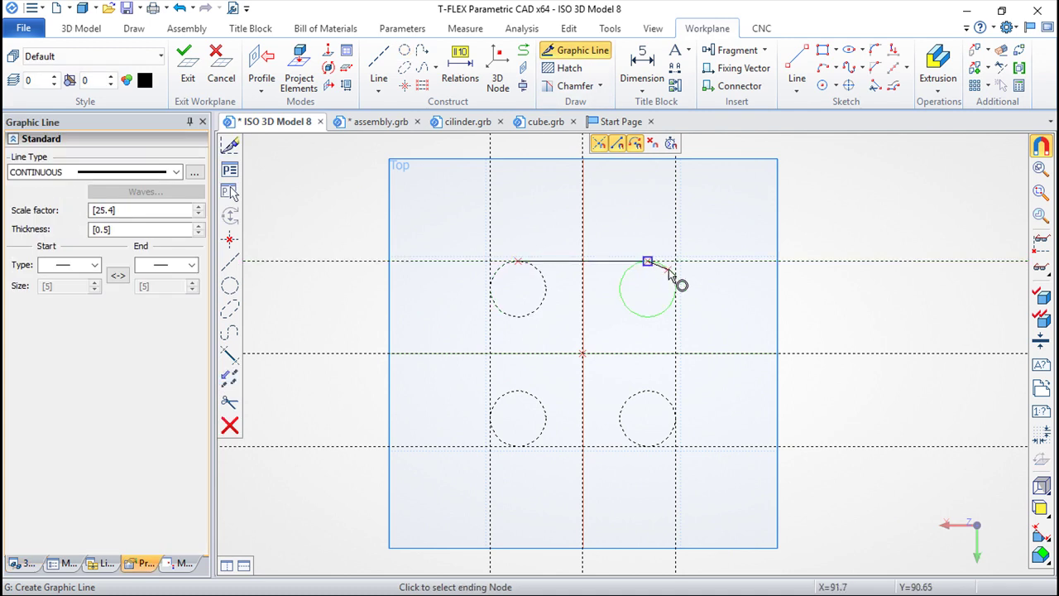
click(676, 290)
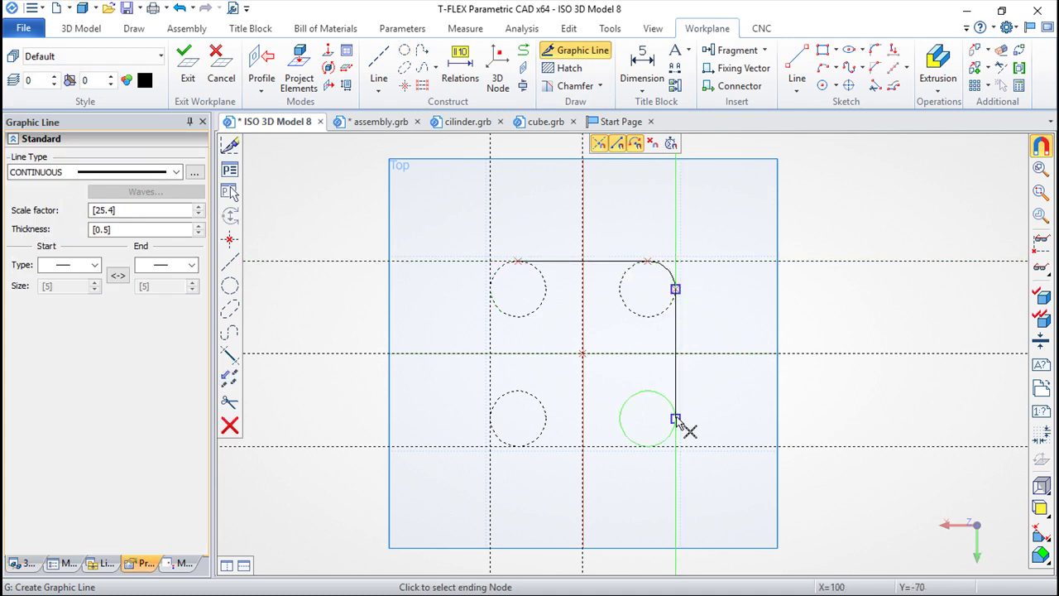
click(649, 449)
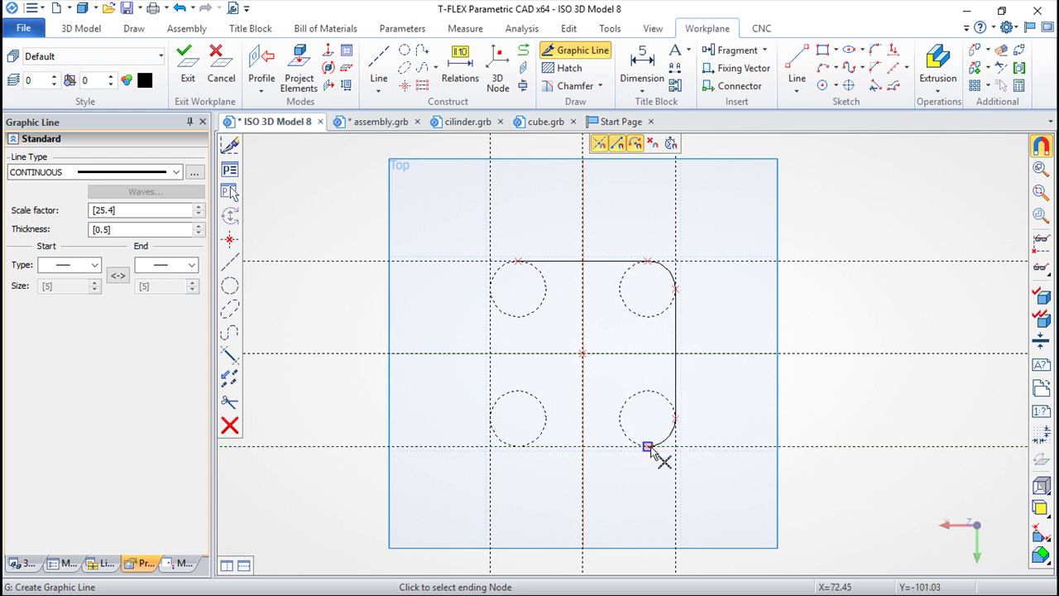
click(519, 448)
click(490, 420)
click(490, 289)
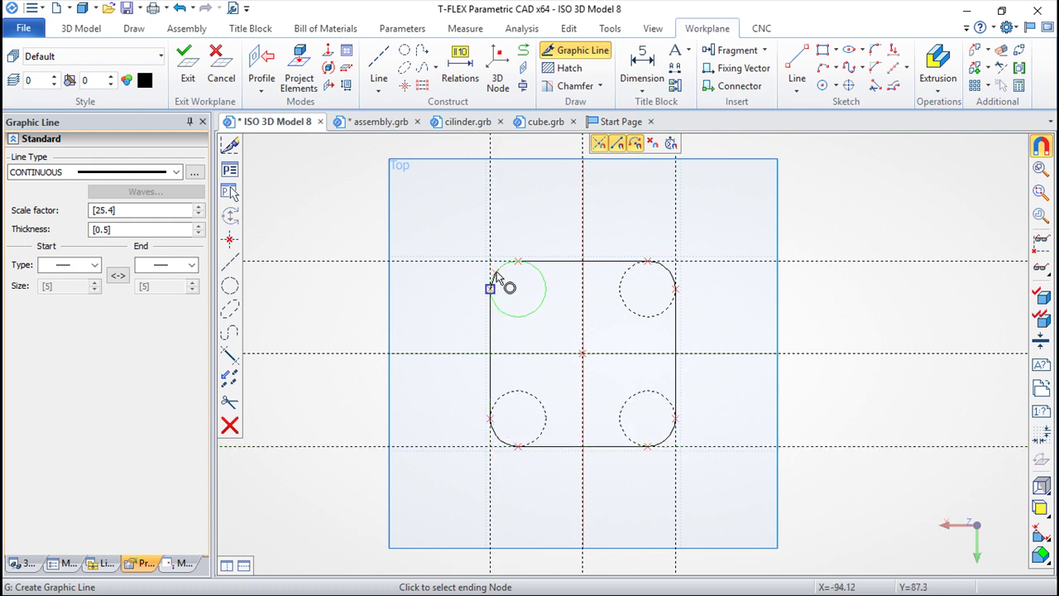
click(518, 263)
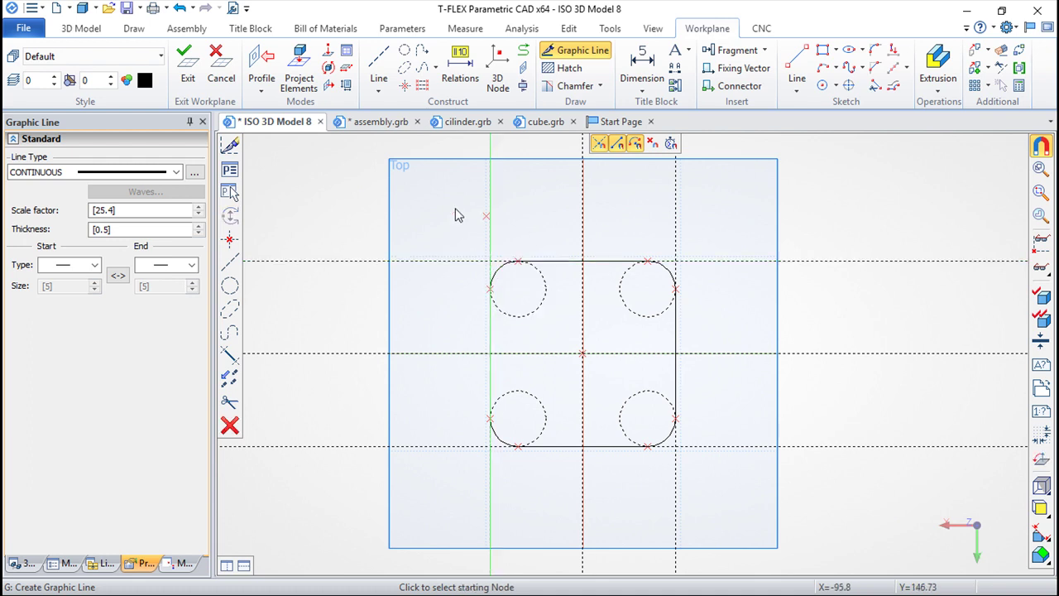
click(195, 68)
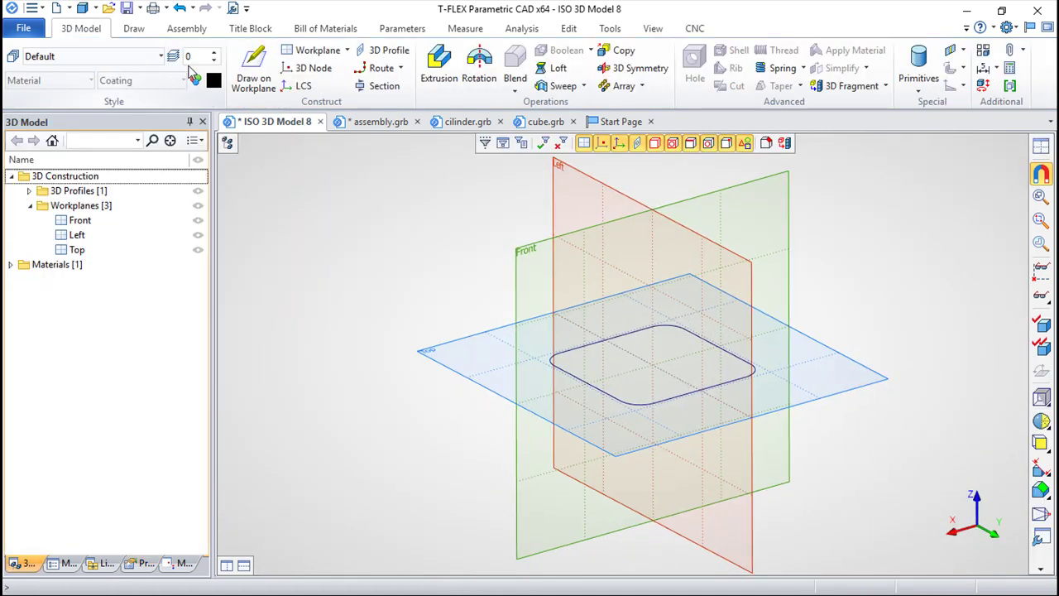
Step: Try to extrude the rounded square profile with its length driven by external variable h set to 100
click(447, 59)
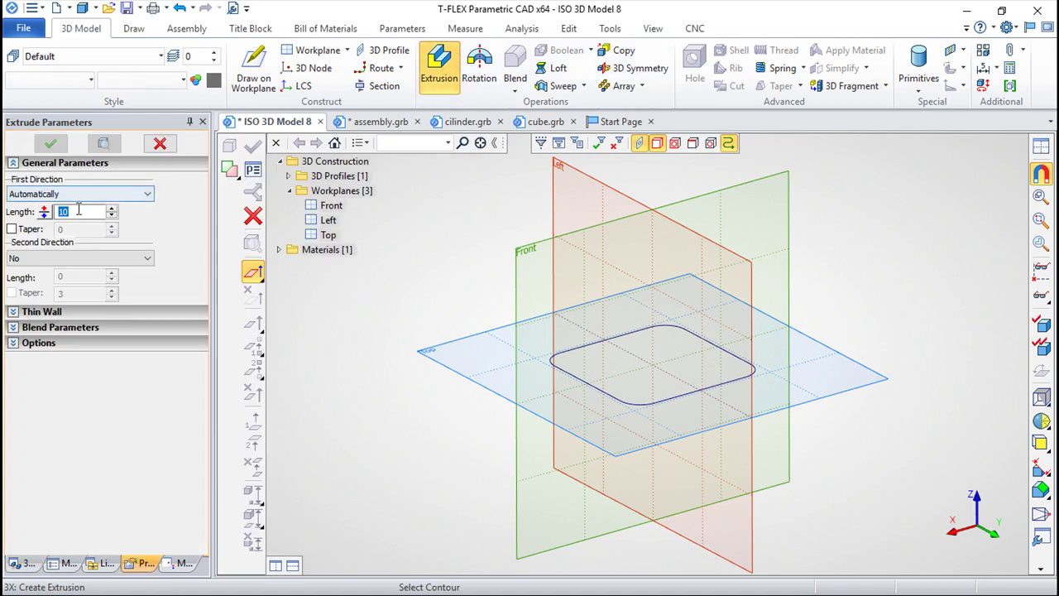
text(h)
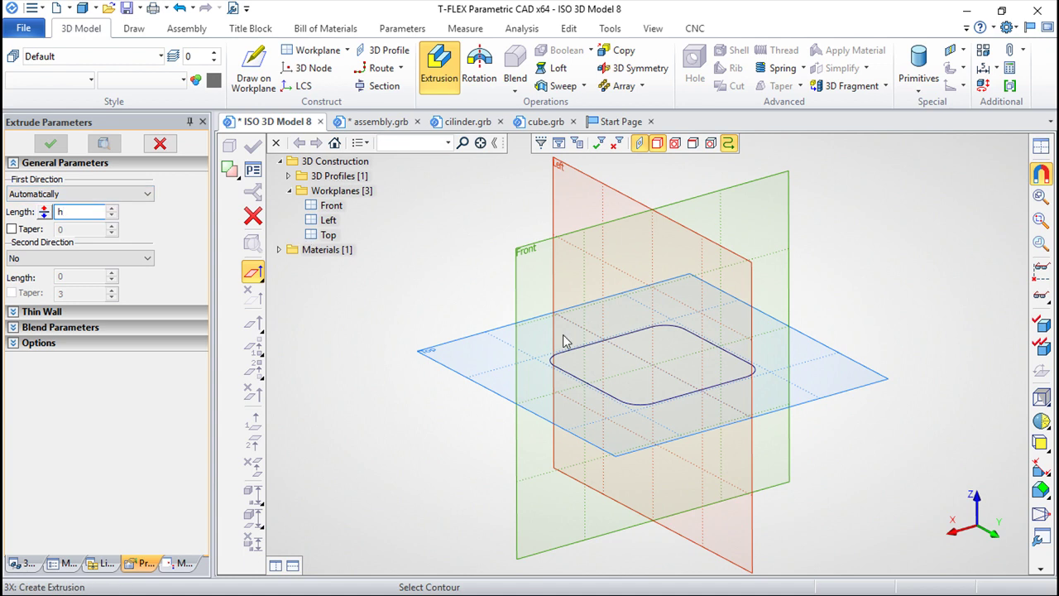
click(598, 389)
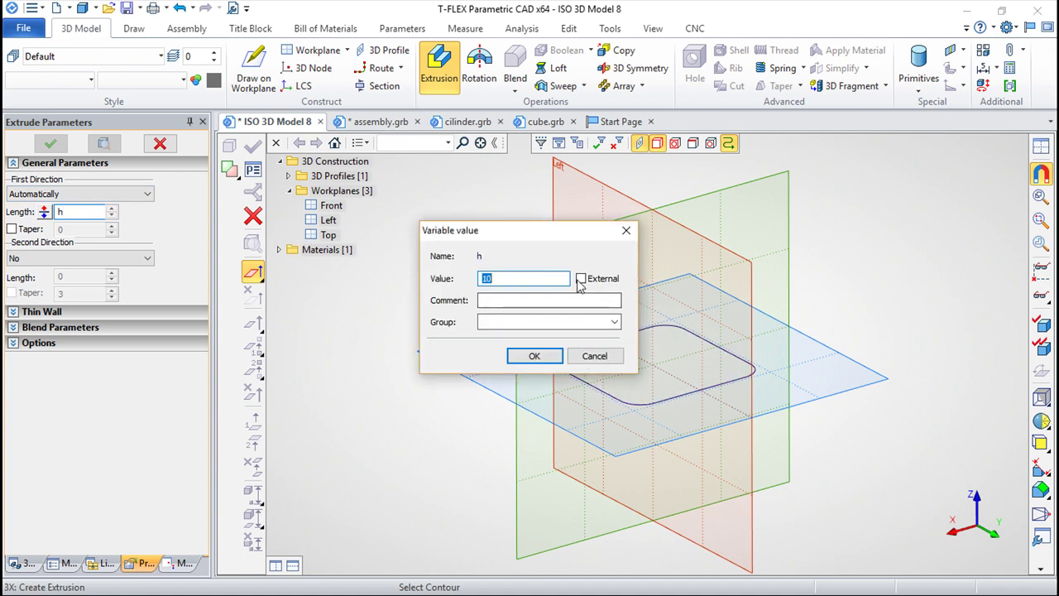
text(0)
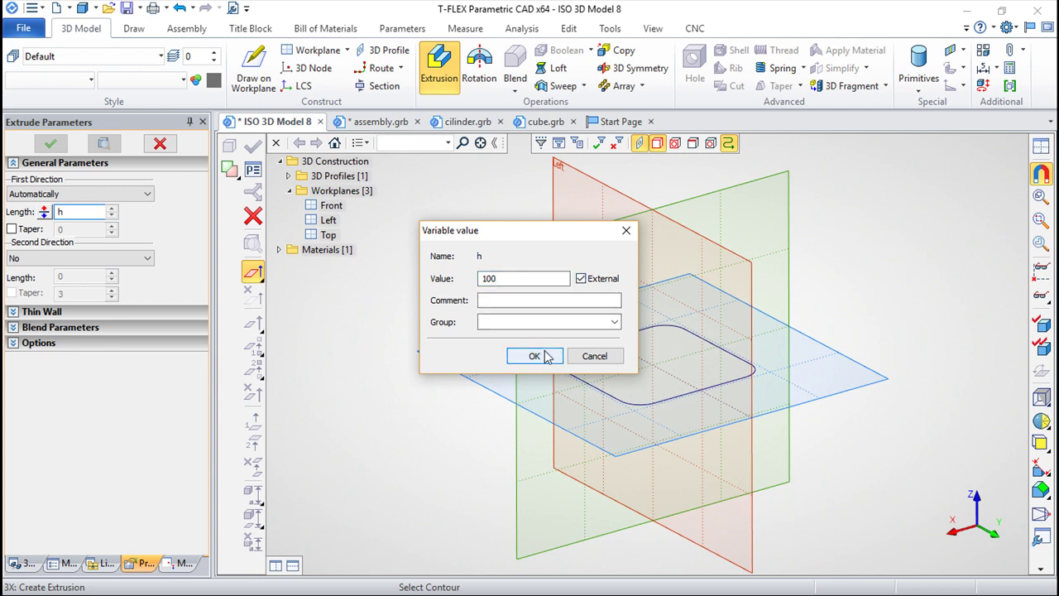
click(538, 357)
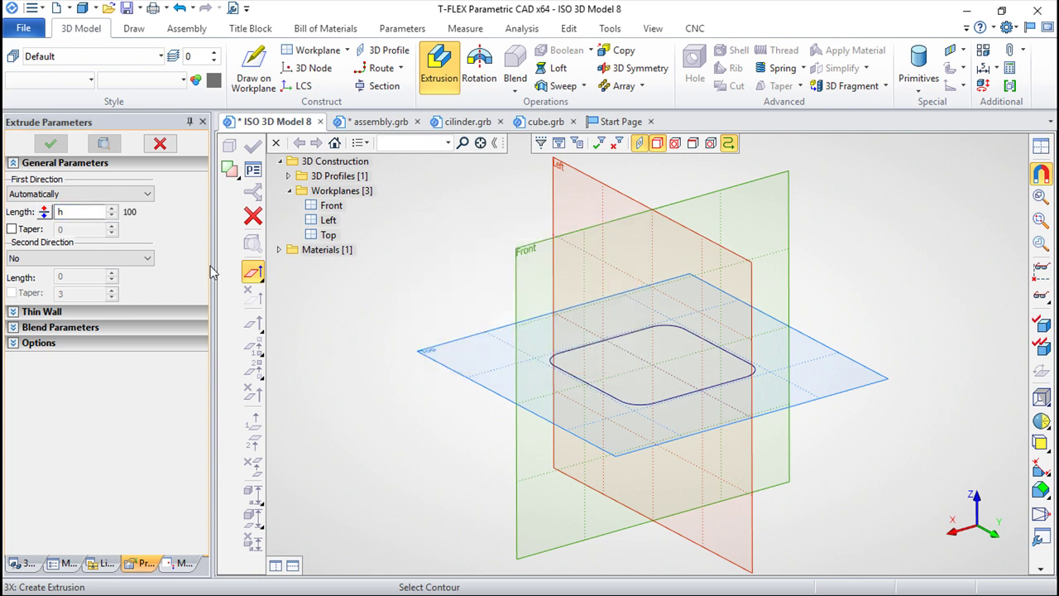
click(253, 216)
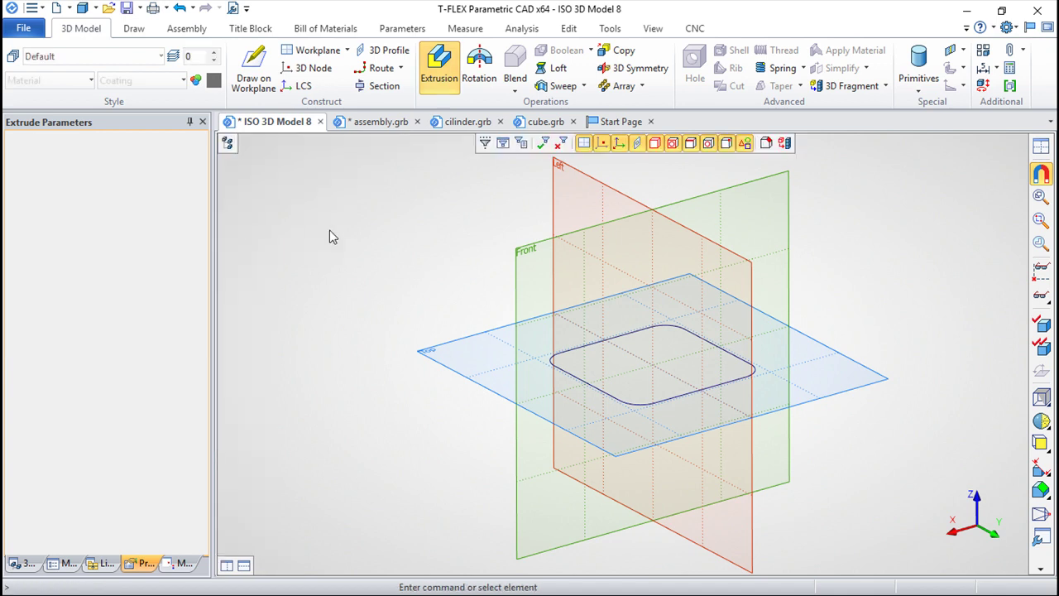
click(438, 67)
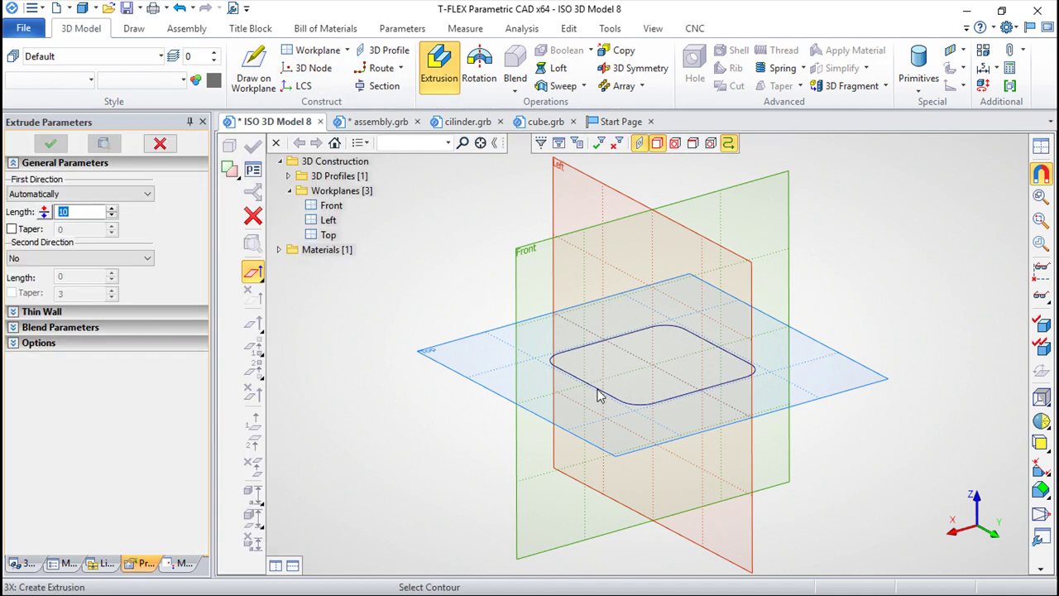
click(254, 217)
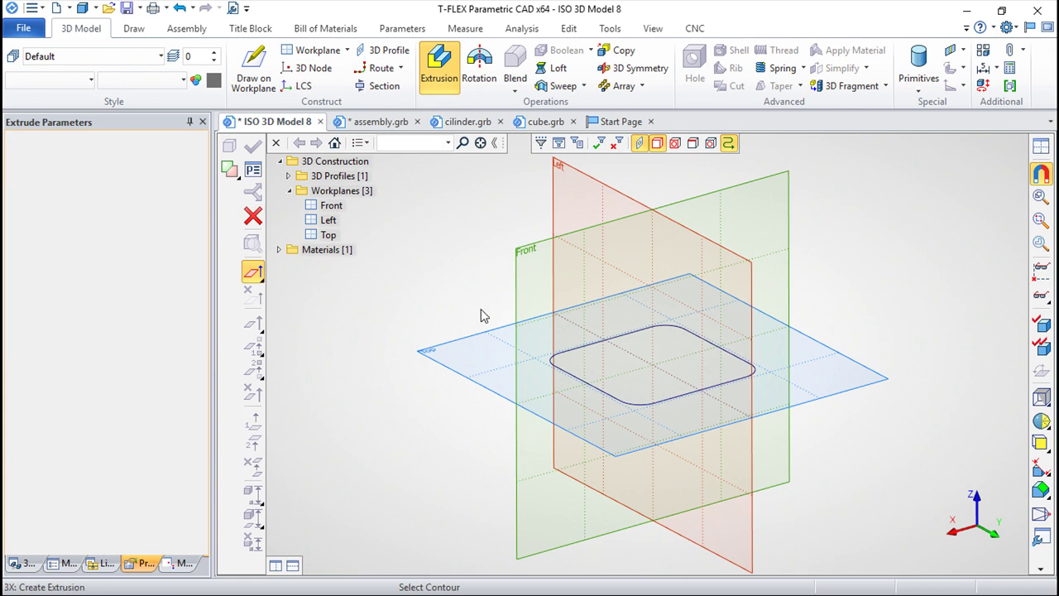
click(439, 65)
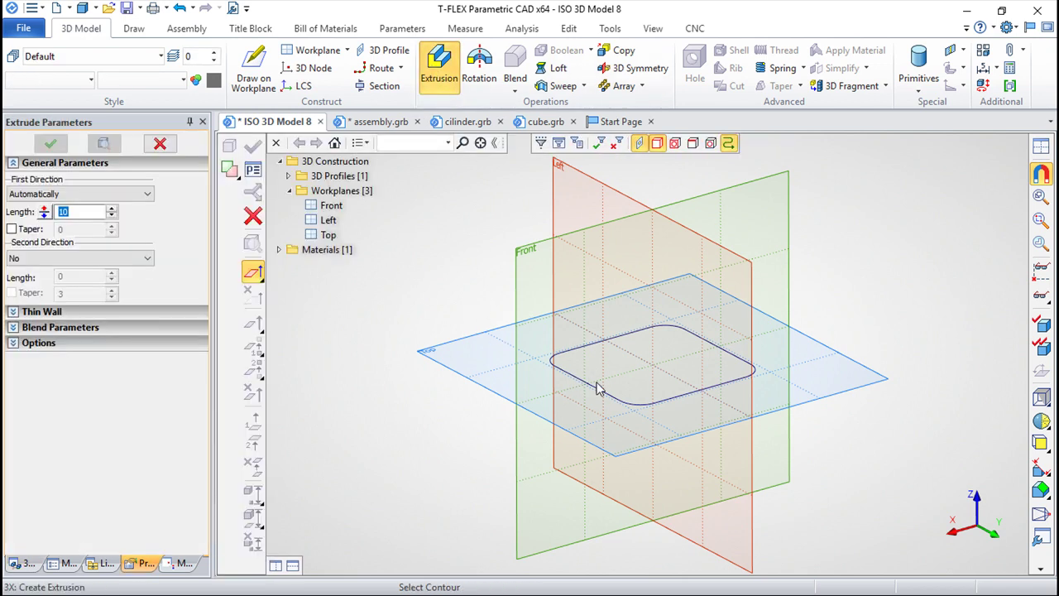
click(253, 217)
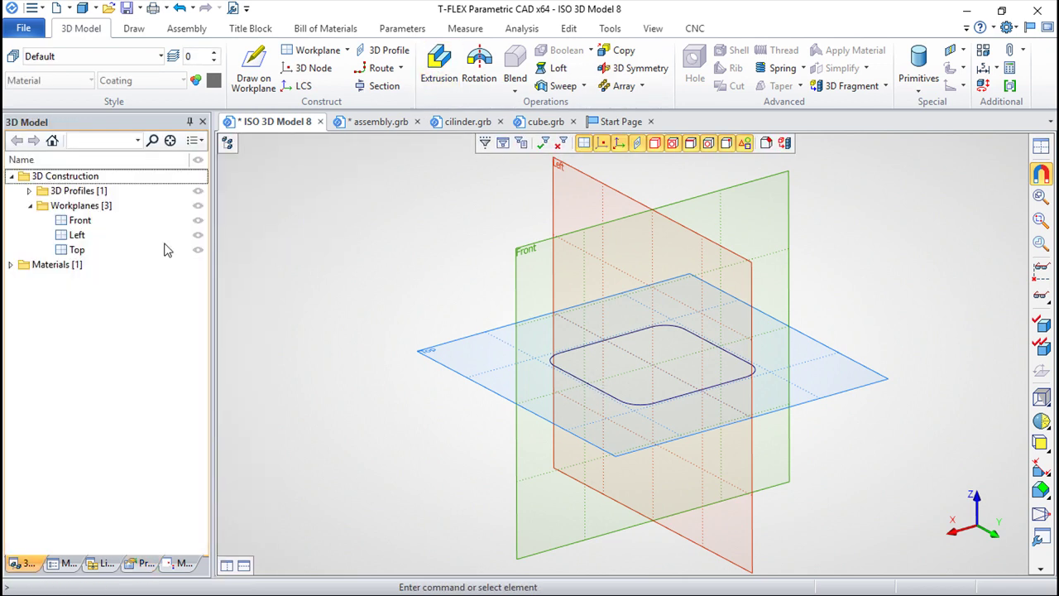
click(179, 8)
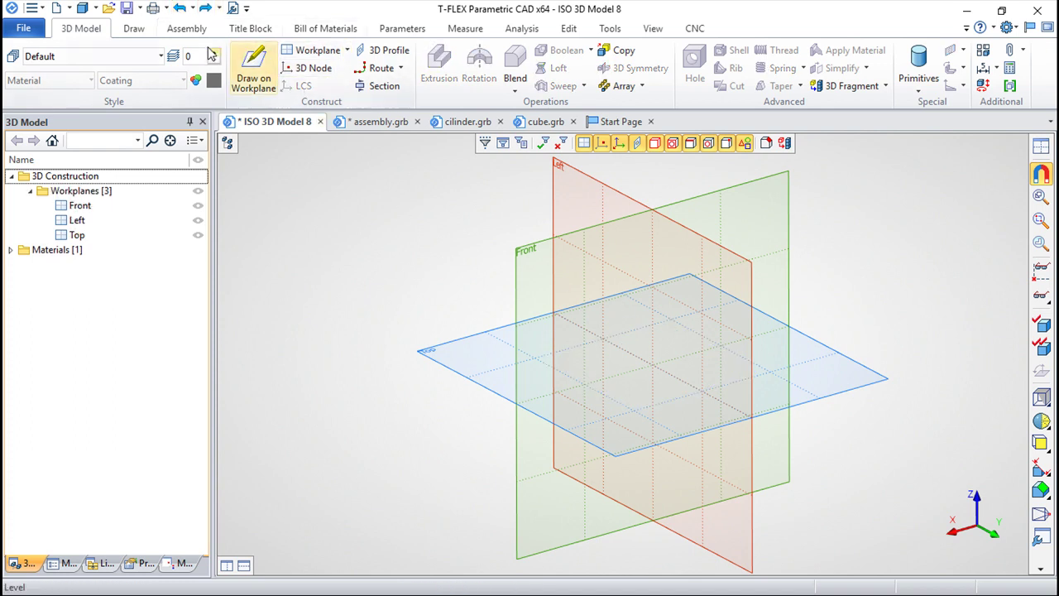
click(205, 9)
Step: Define external variable h with value 100 through the extrusion length, and leave the extrusion without creating a body
click(438, 68)
click(81, 212)
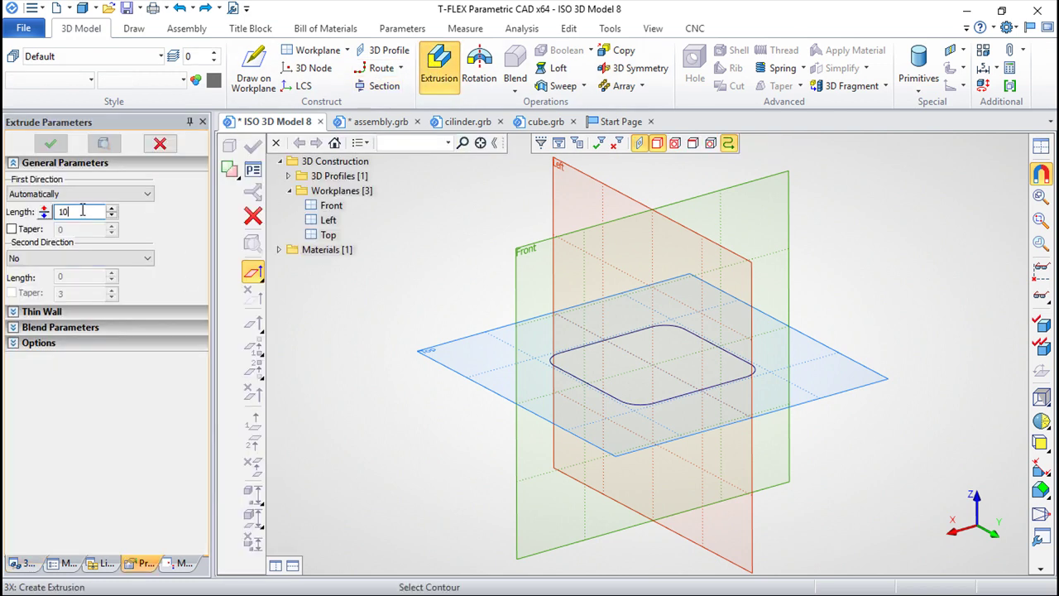
text(0)
double_click(79, 214)
text(h)
key(Return)
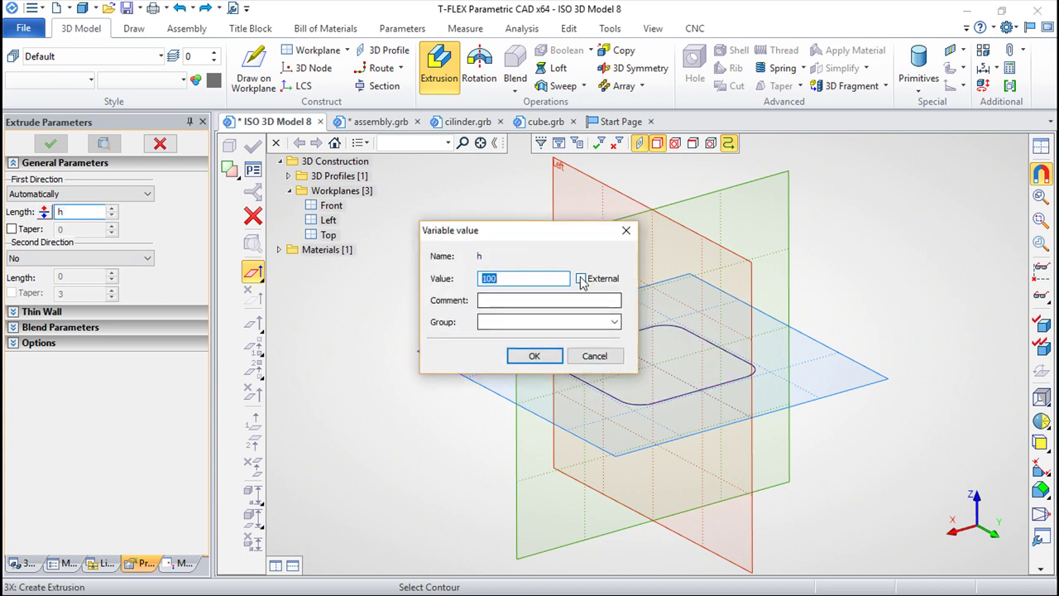
click(534, 356)
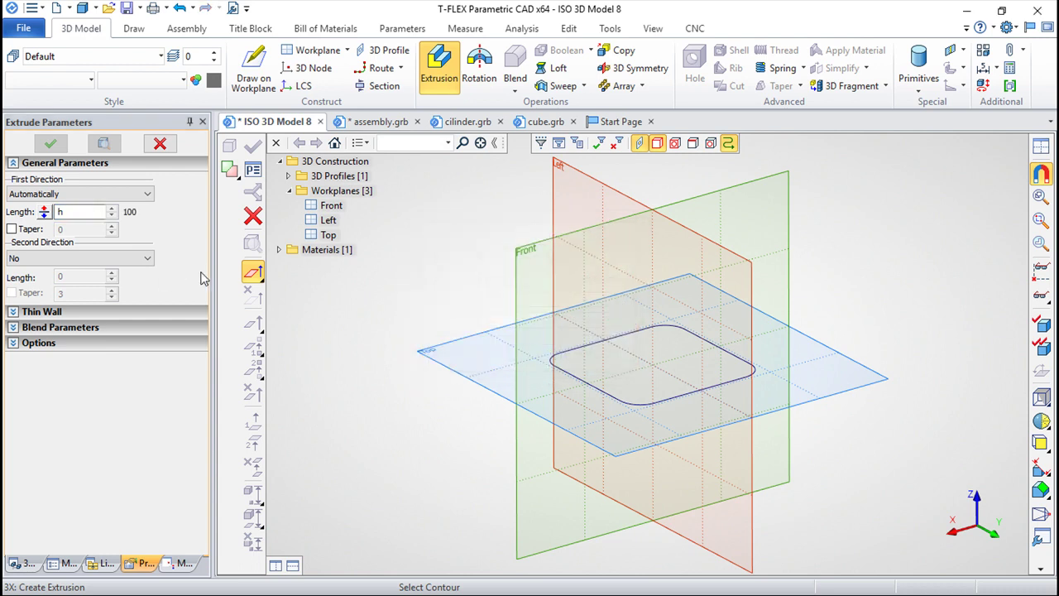
key(Escape)
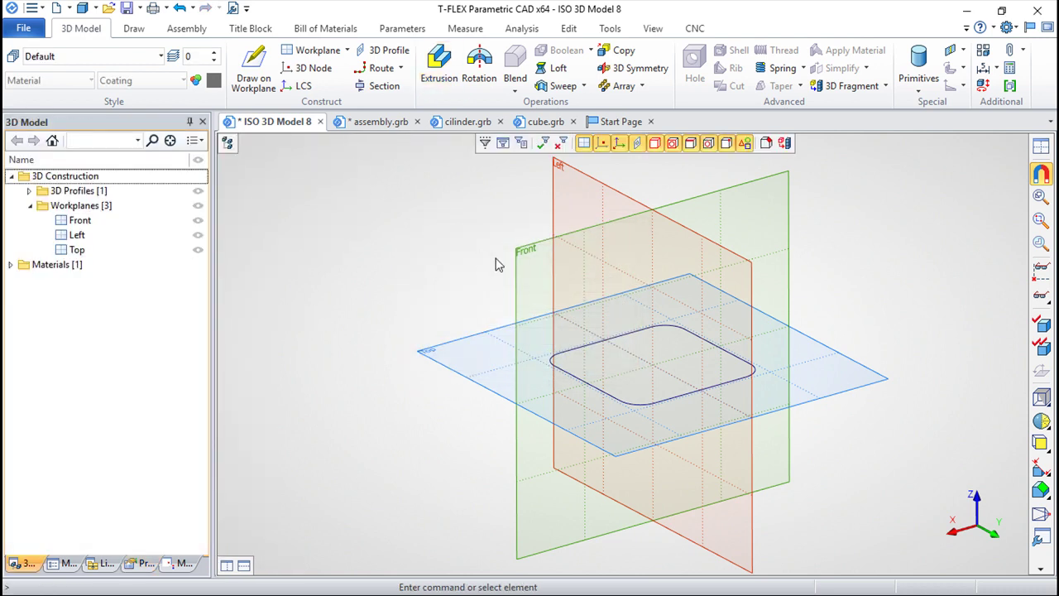
Step: Extrude the rounded square profile with a length of 100
click(439, 67)
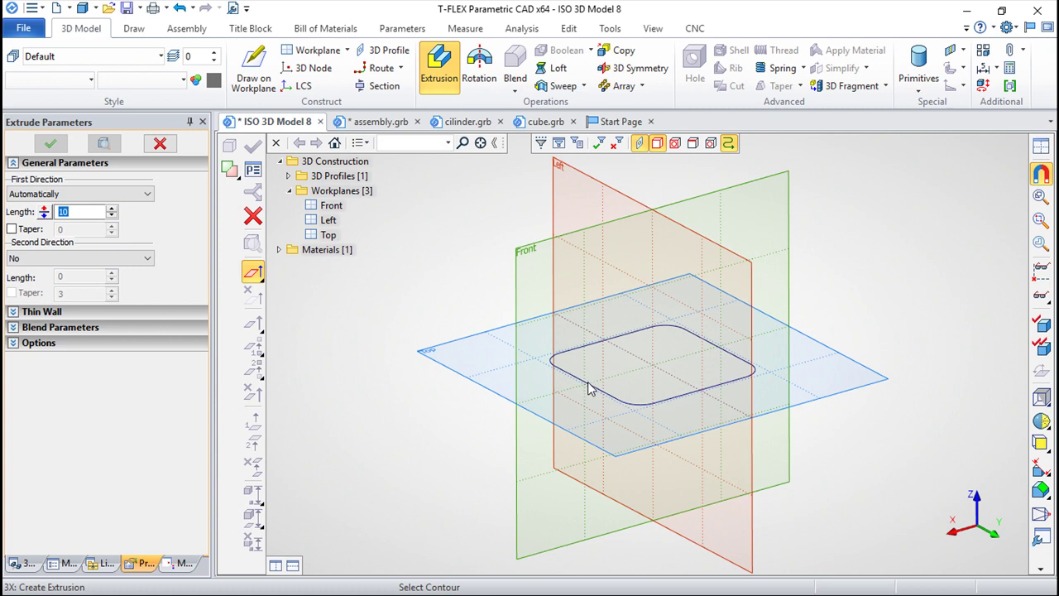
click(70, 211)
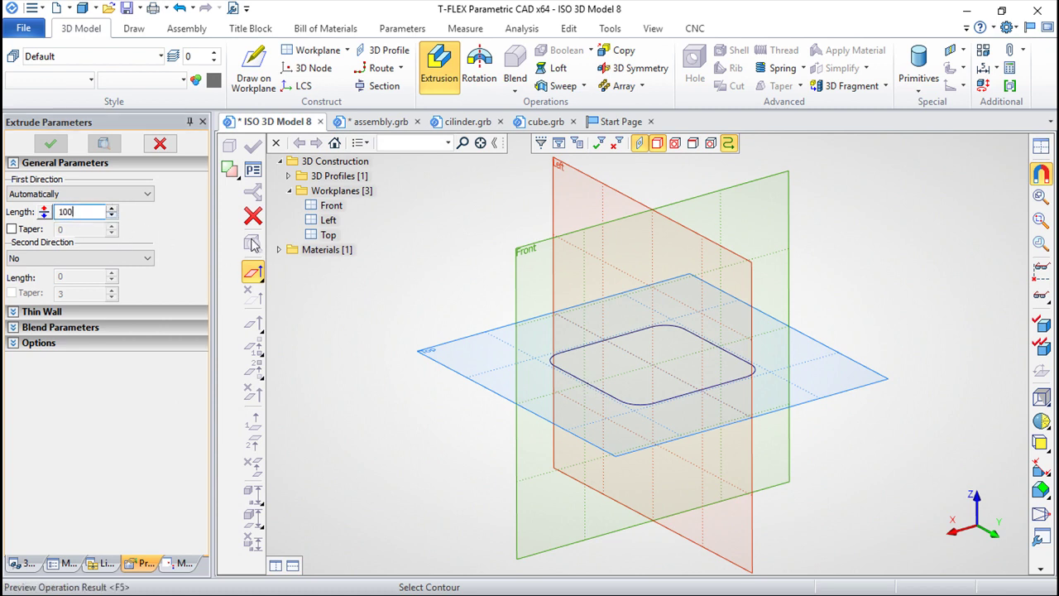
click(584, 386)
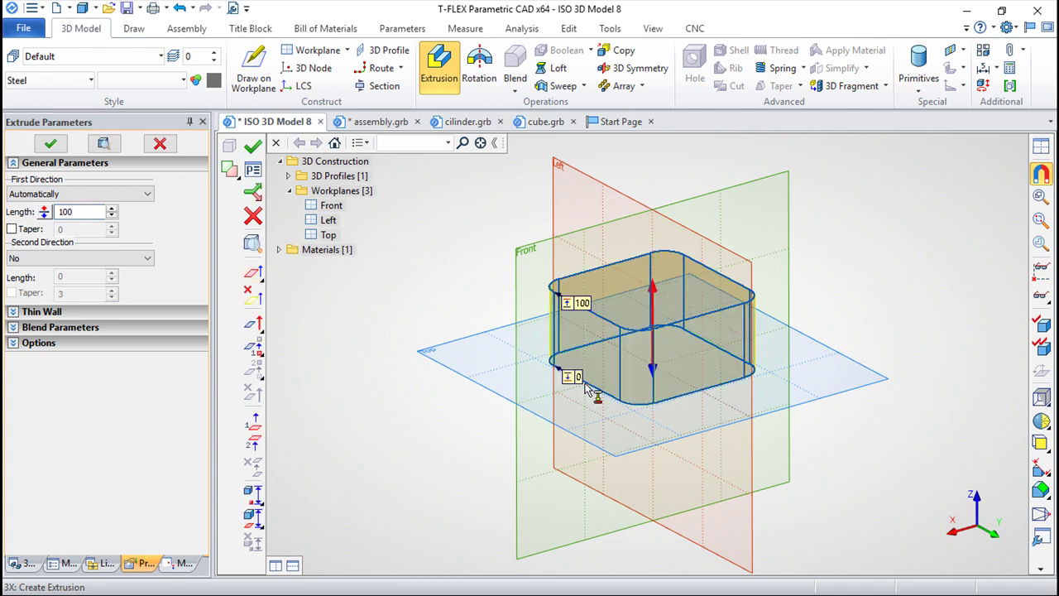
key(ctrl+Return)
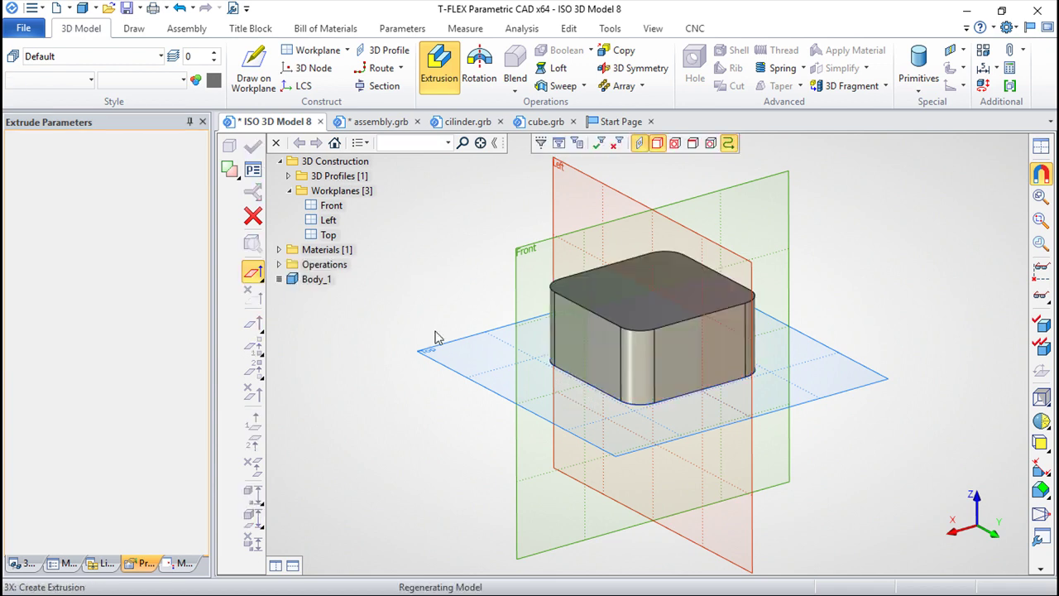
Step: Save the new part as a T-FLEX model file named solid
click(23, 29)
click(46, 176)
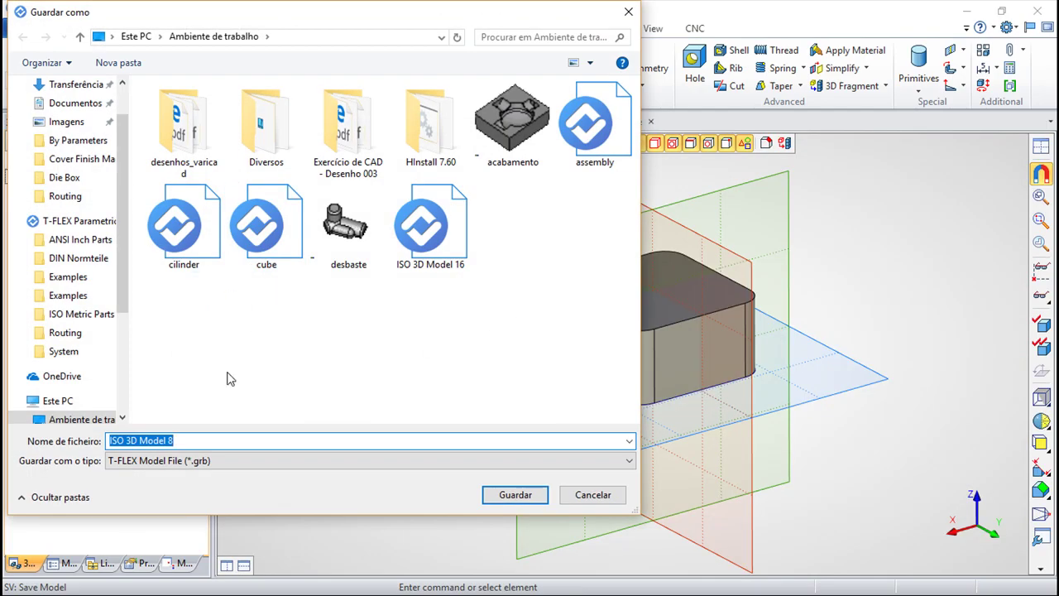
text(solid)
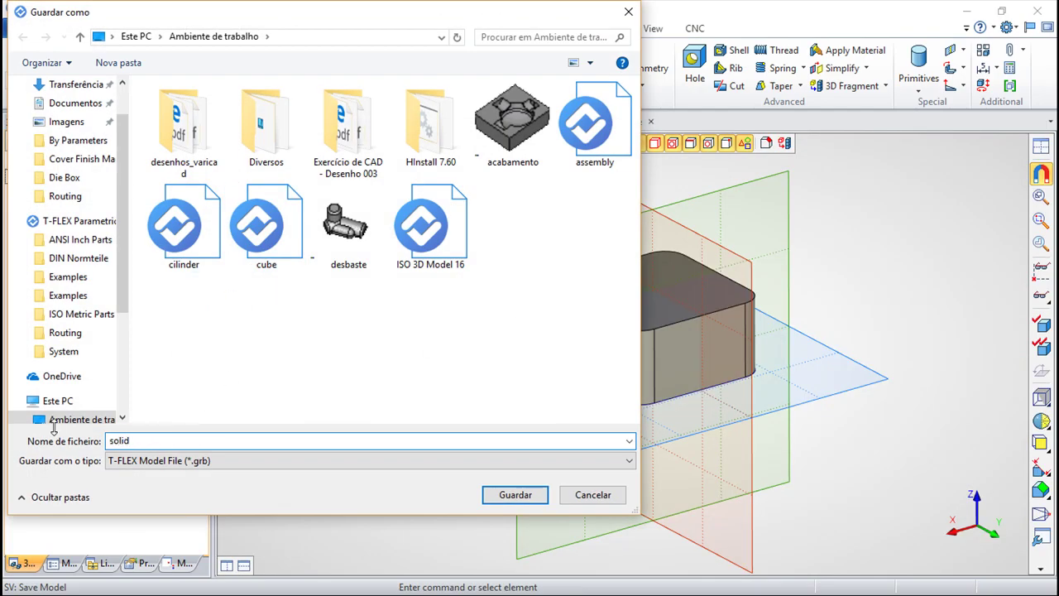
key(Return)
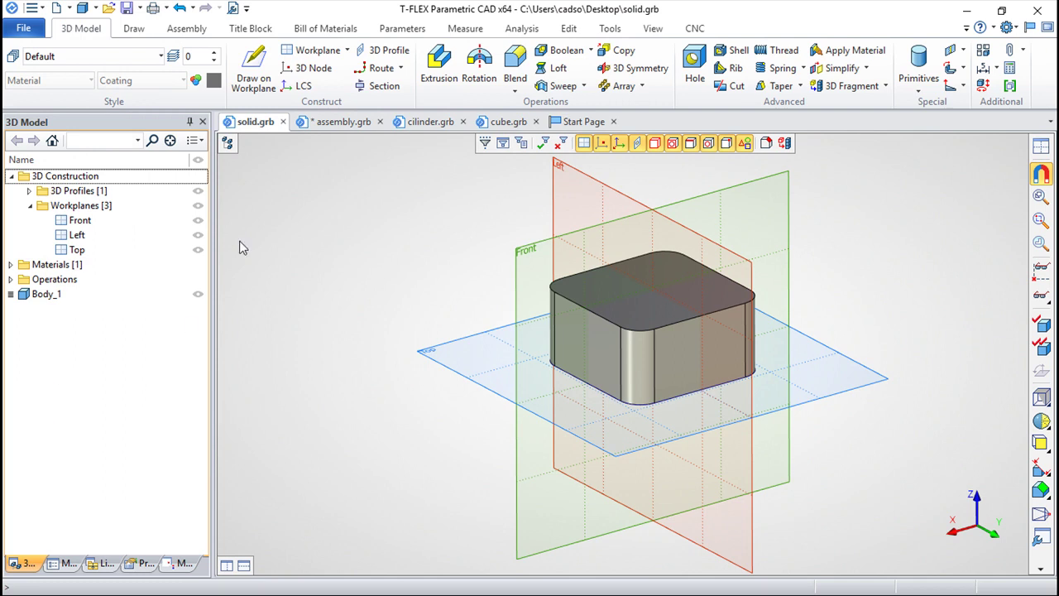
Step: Insert solid.grb into the assembly as a 3D fragment and move it about 341 along Y, beyond the rounded cylinder
click(343, 126)
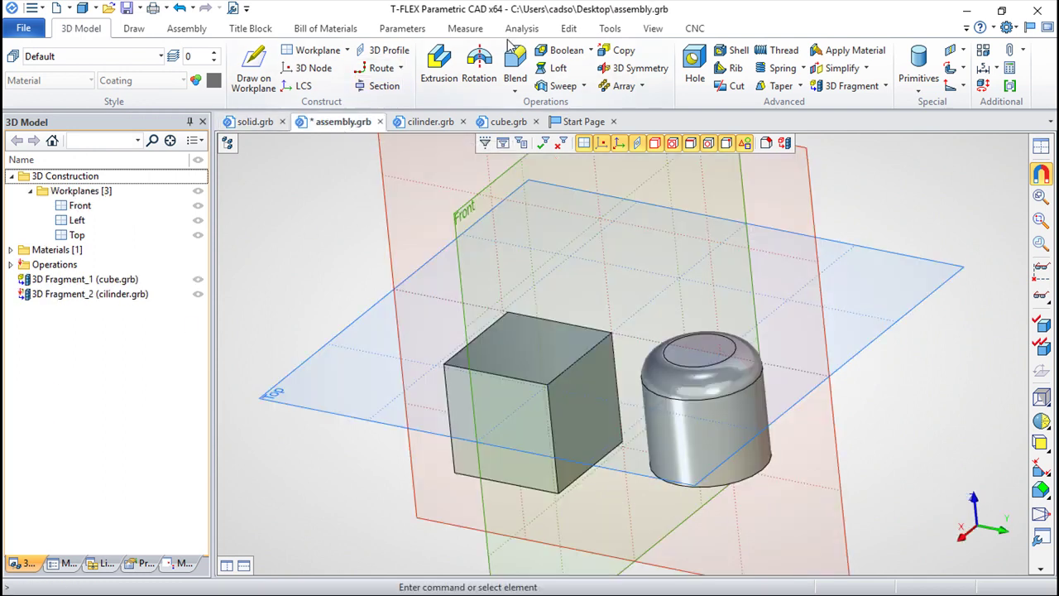
click(845, 86)
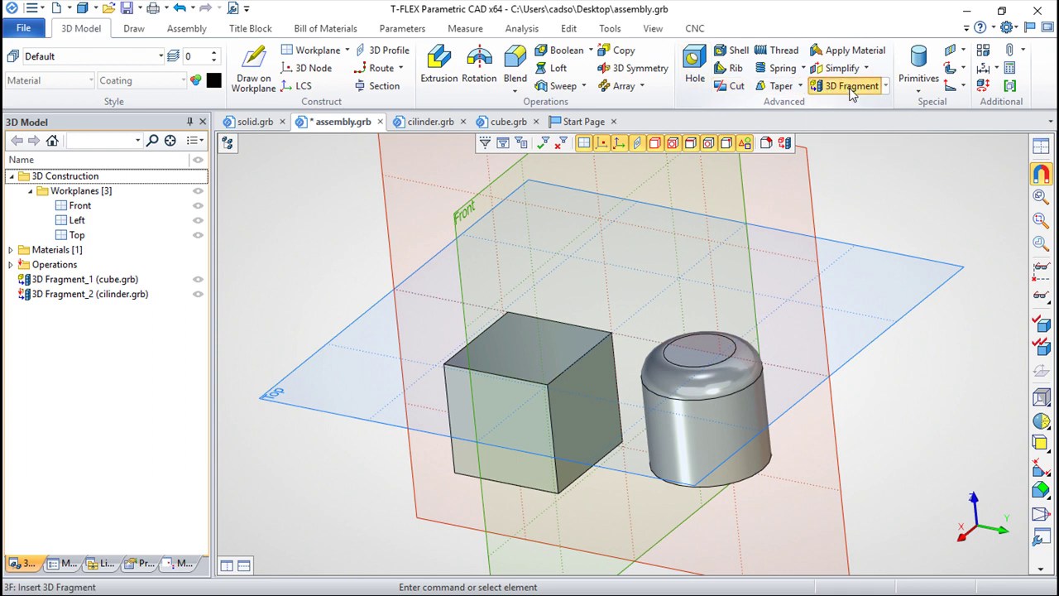
click(196, 185)
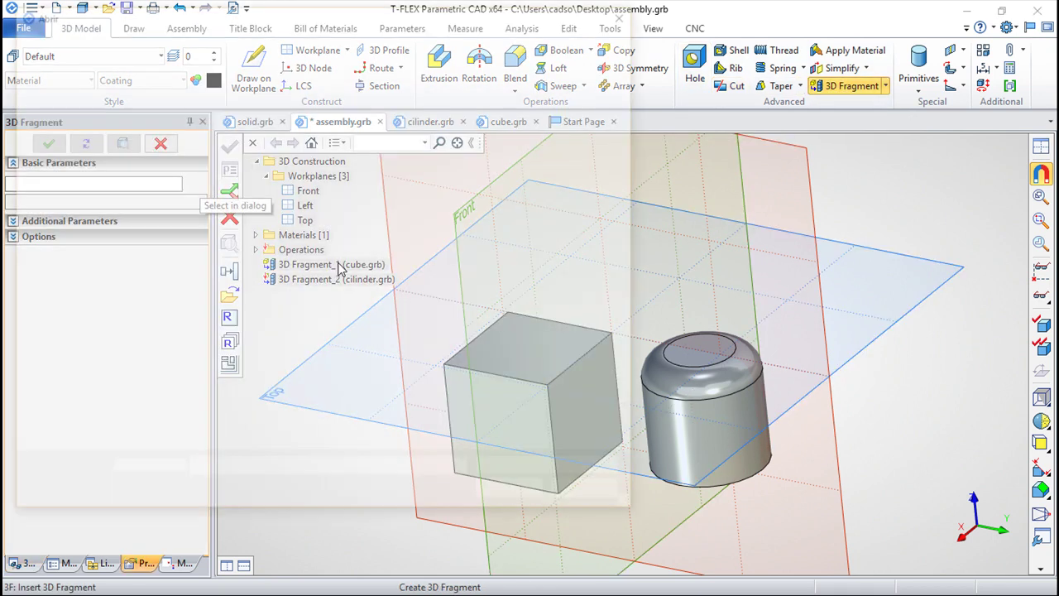
click(523, 227)
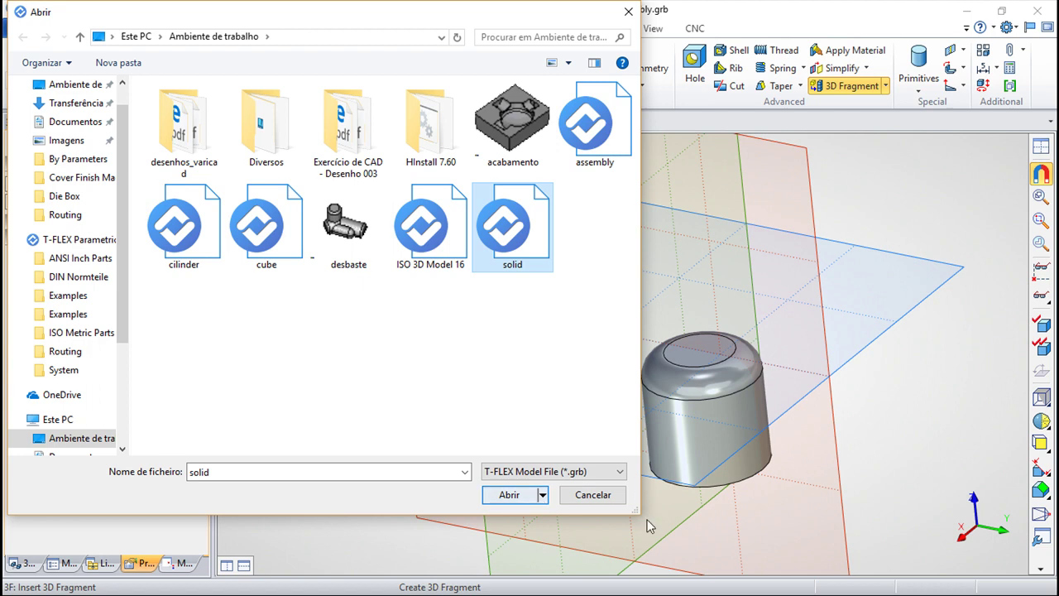
click(508, 494)
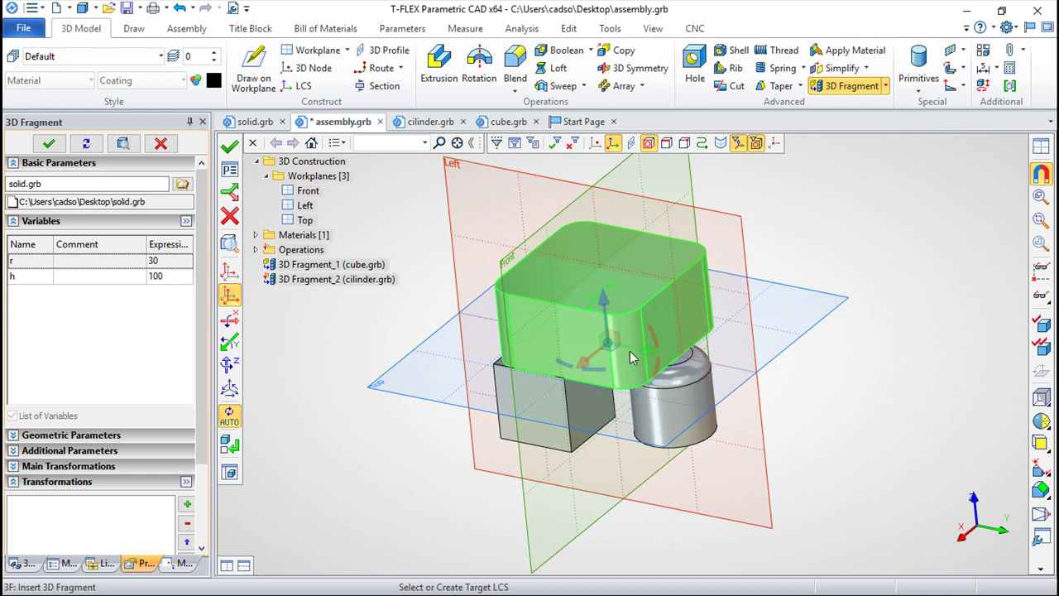
drag(633, 354, 889, 409)
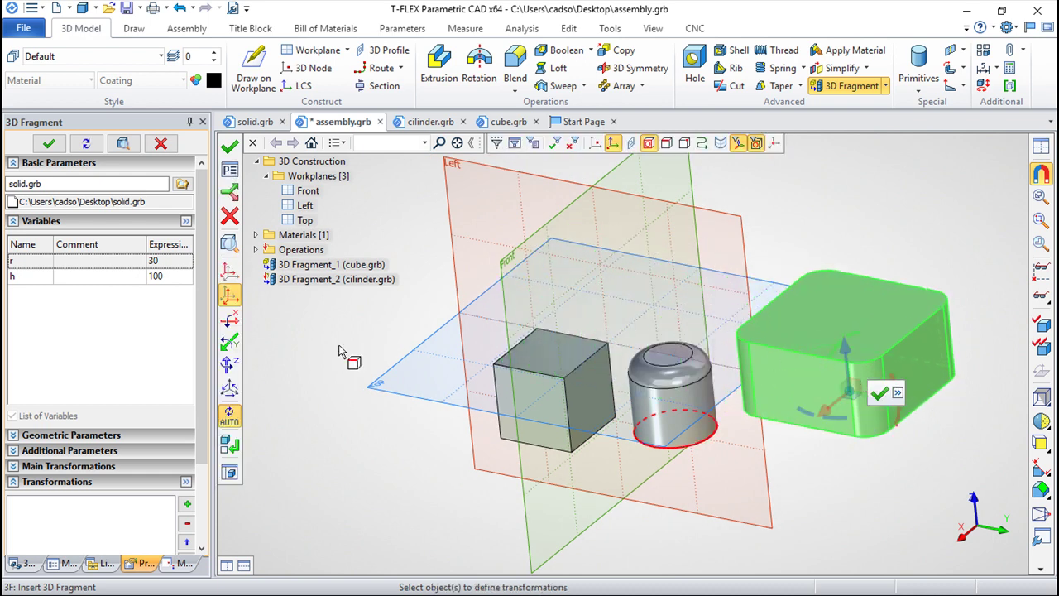
Step: Set the solid fragment's variable r to 50 and complete its insertion
click(164, 262)
text(50)
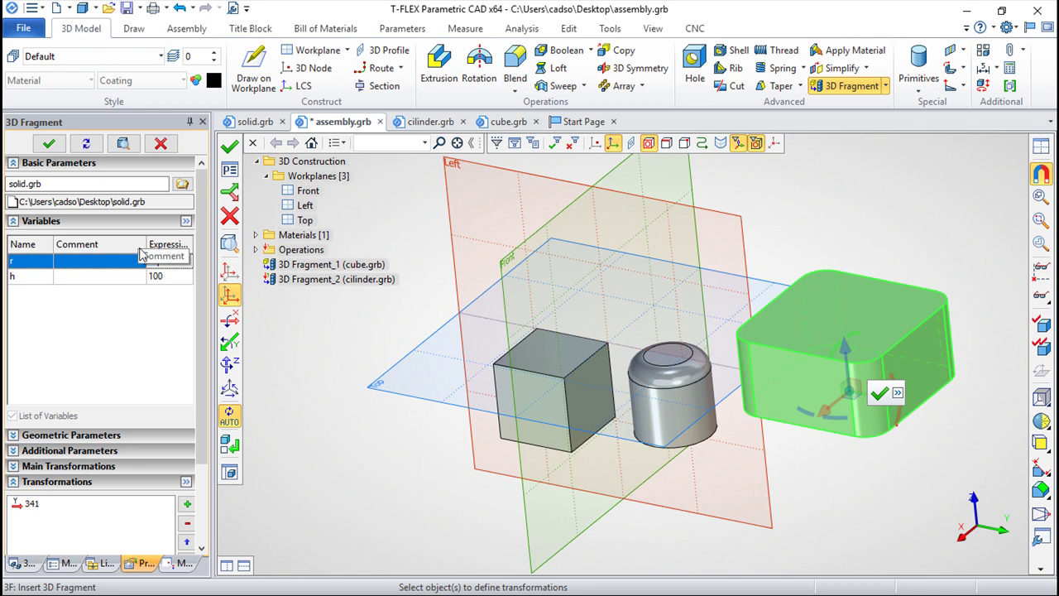
click(230, 145)
middle_drag(833, 508, 836, 513)
mouse_move(626, 478)
middle_down()
mouse_move(690, 516)
mouse_move(629, 470)
middle_up()
middle_drag(841, 255, 727, 292)
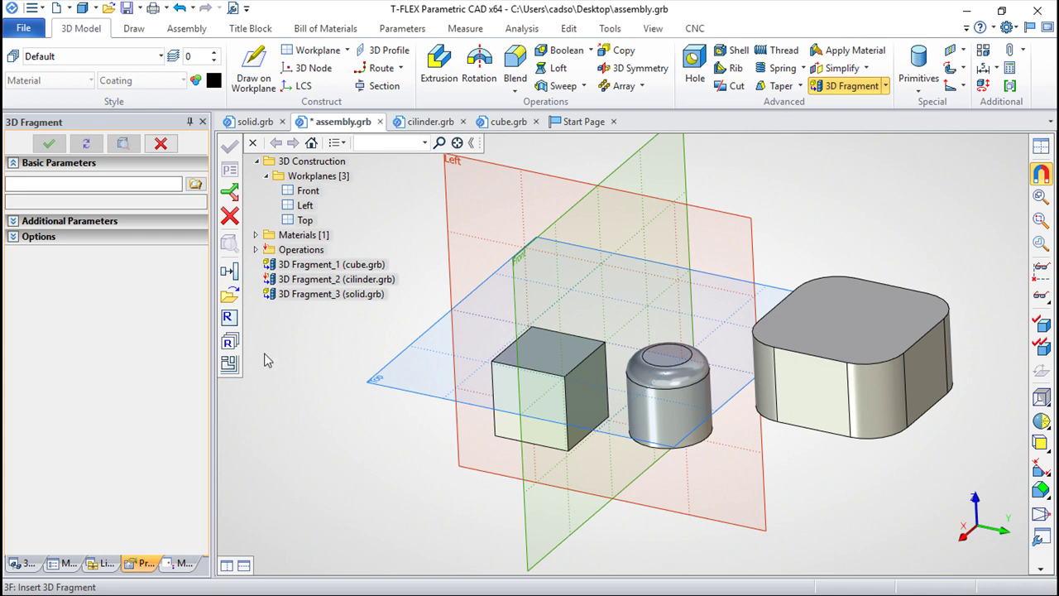
click(230, 193)
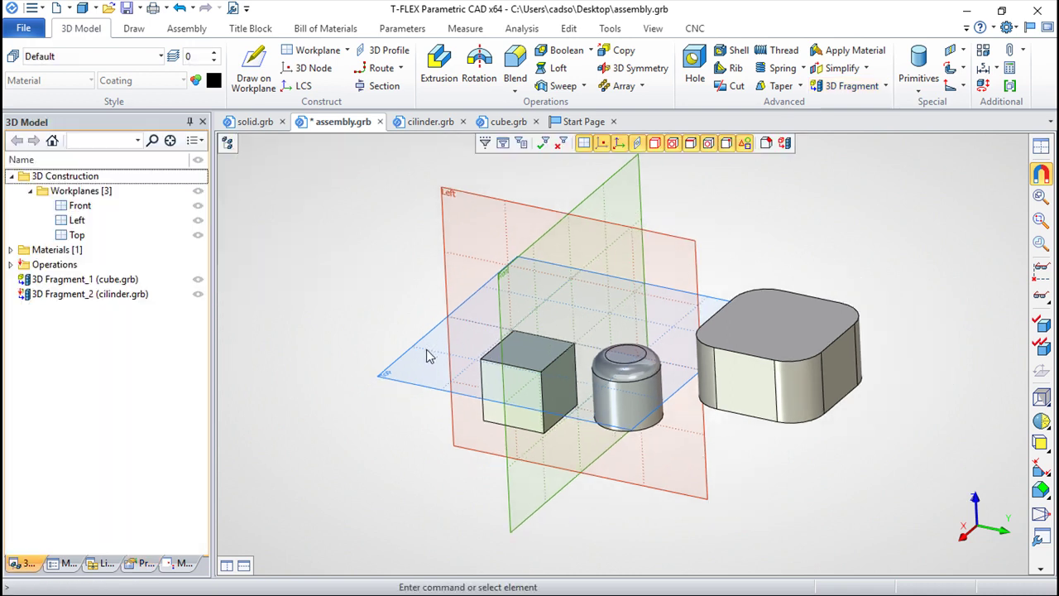
Step: Create a primitive cylinder of diameter 100 and height 100 in the assembly, shifted about -165 along X
scroll(518, 289, up, 2)
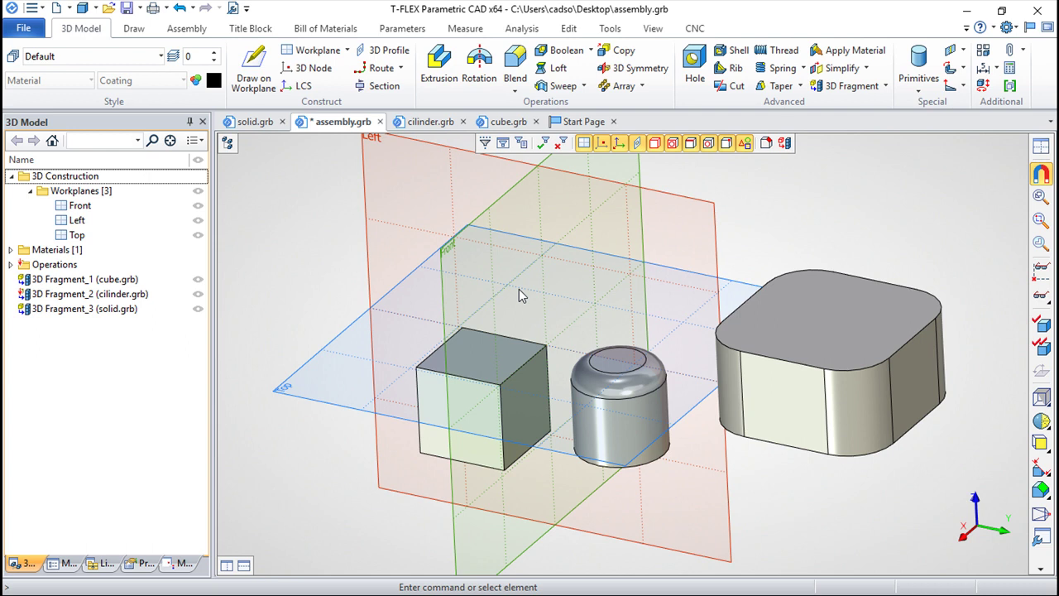
click(918, 62)
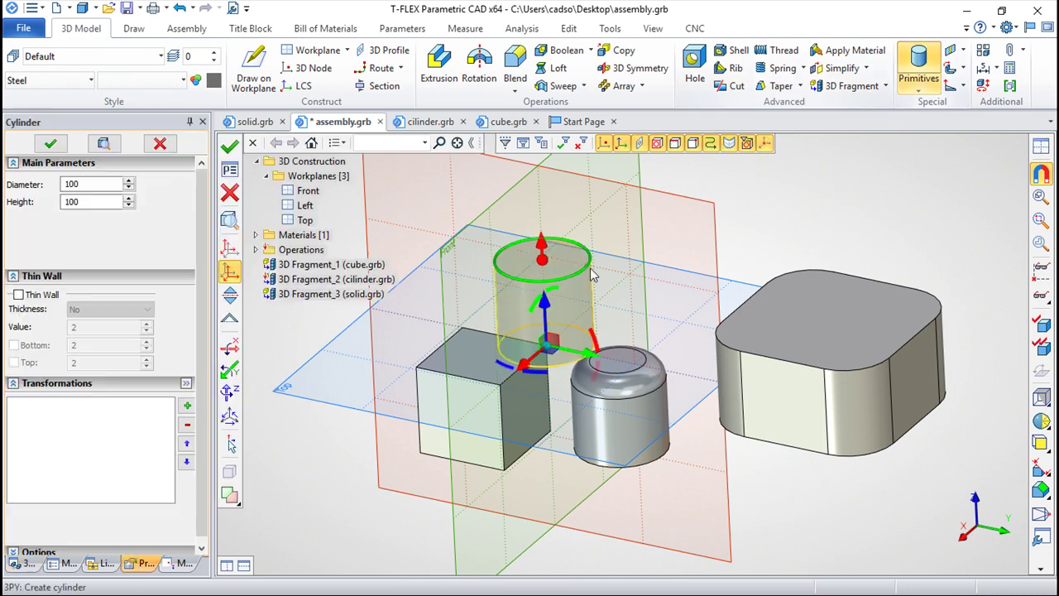
click(524, 365)
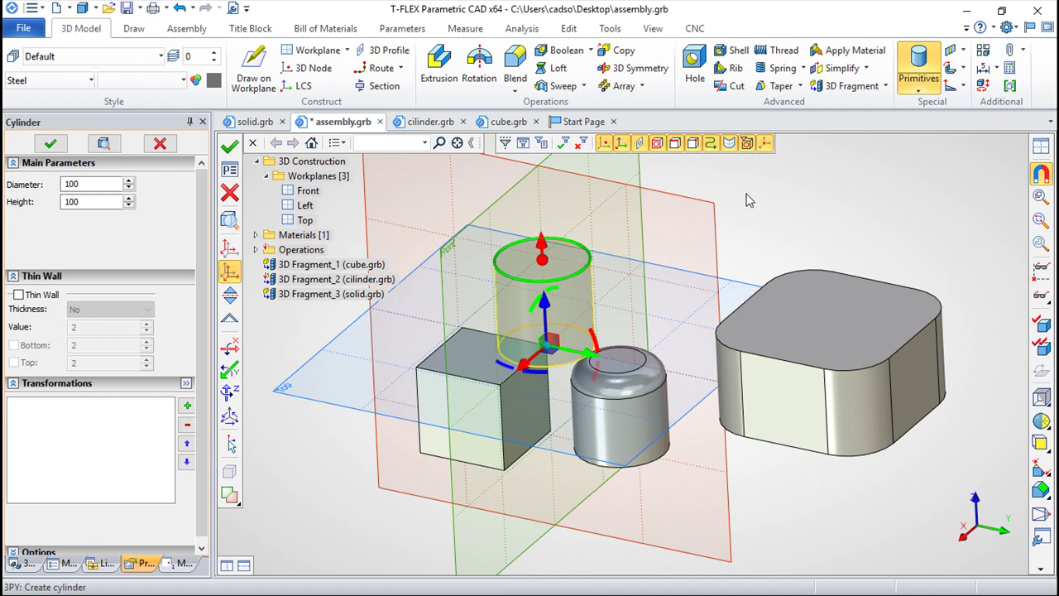
drag(524, 365, 637, 252)
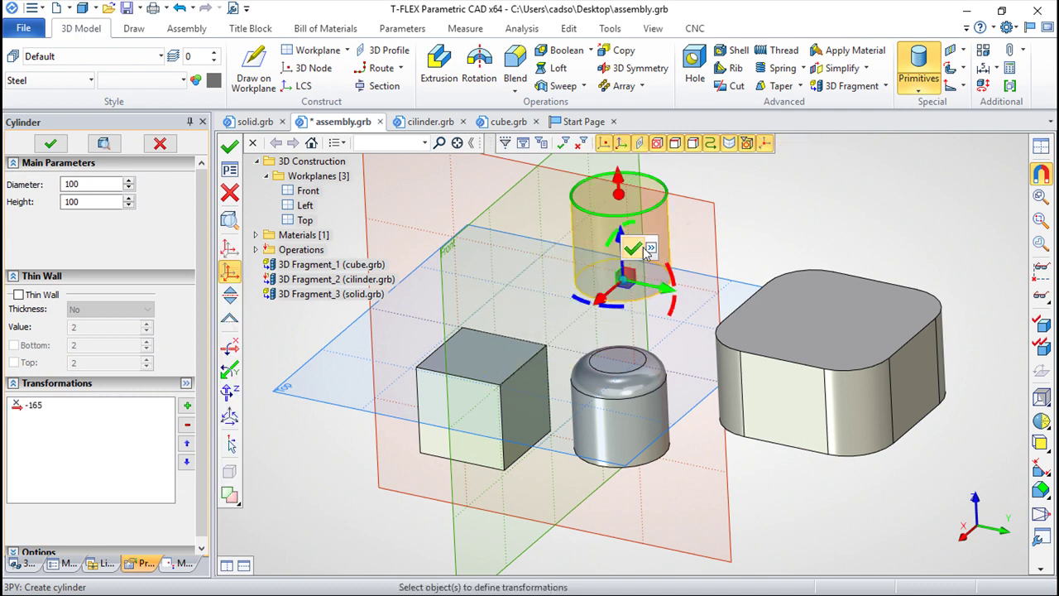
click(649, 249)
key(Escape)
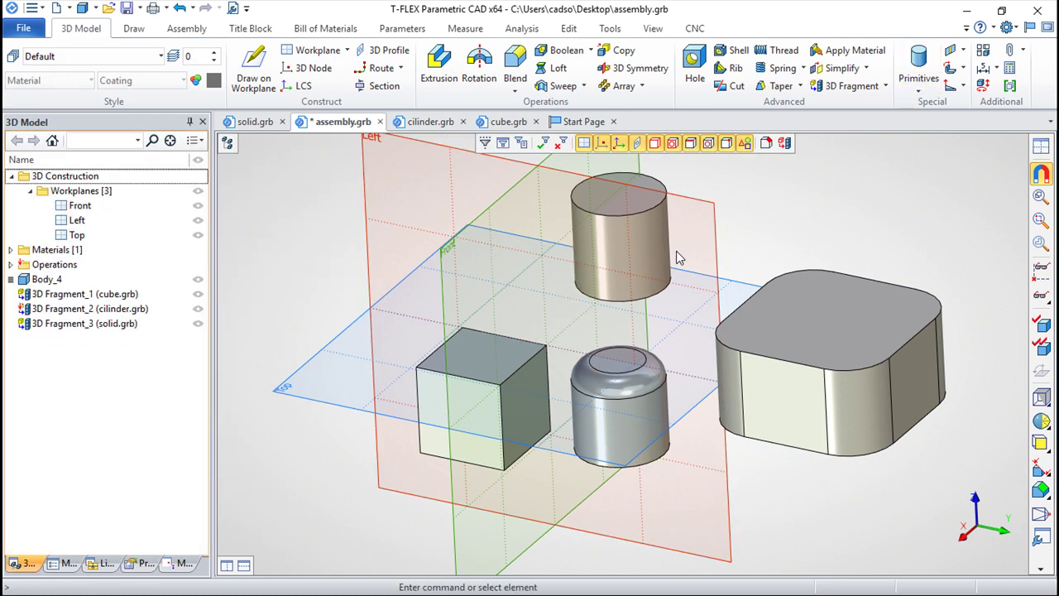
Step: Create a detail document named assembly - Part 3 from the primitive cylinder body, using the ISO Drawing template
click(227, 143)
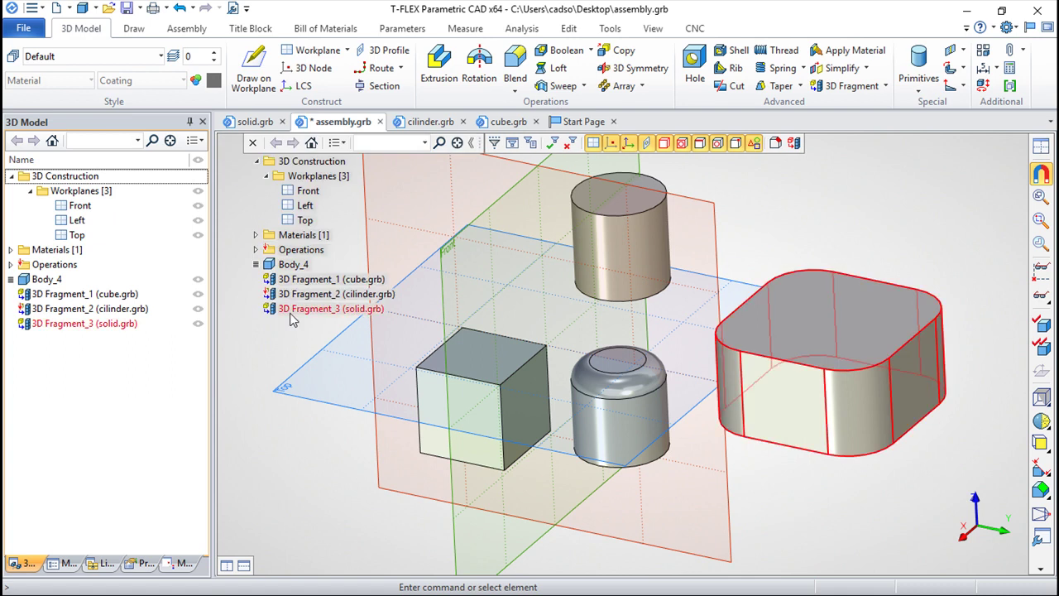
right_click(277, 266)
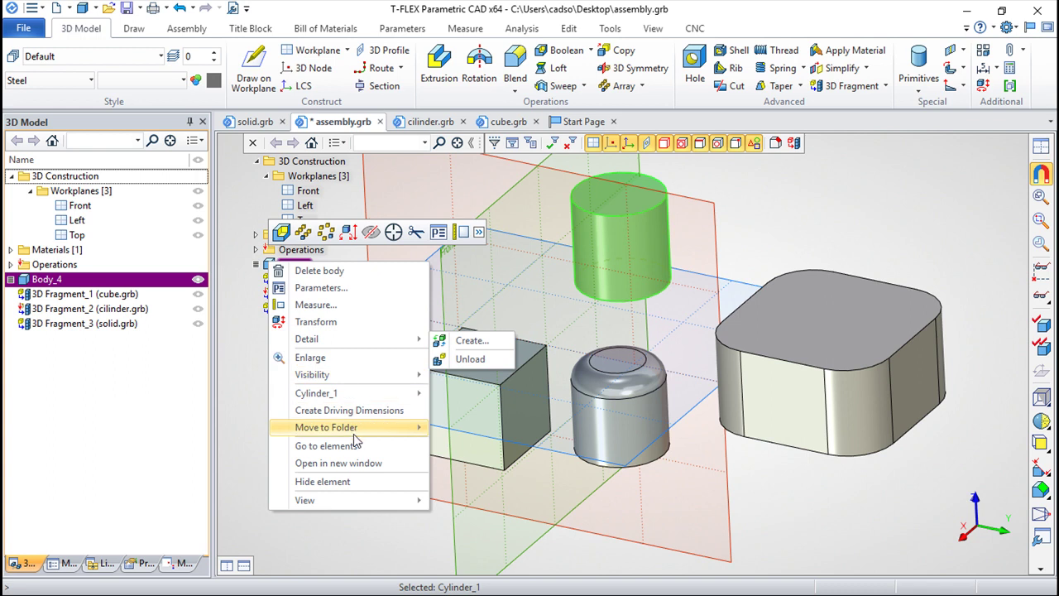
mouse_move(329, 340)
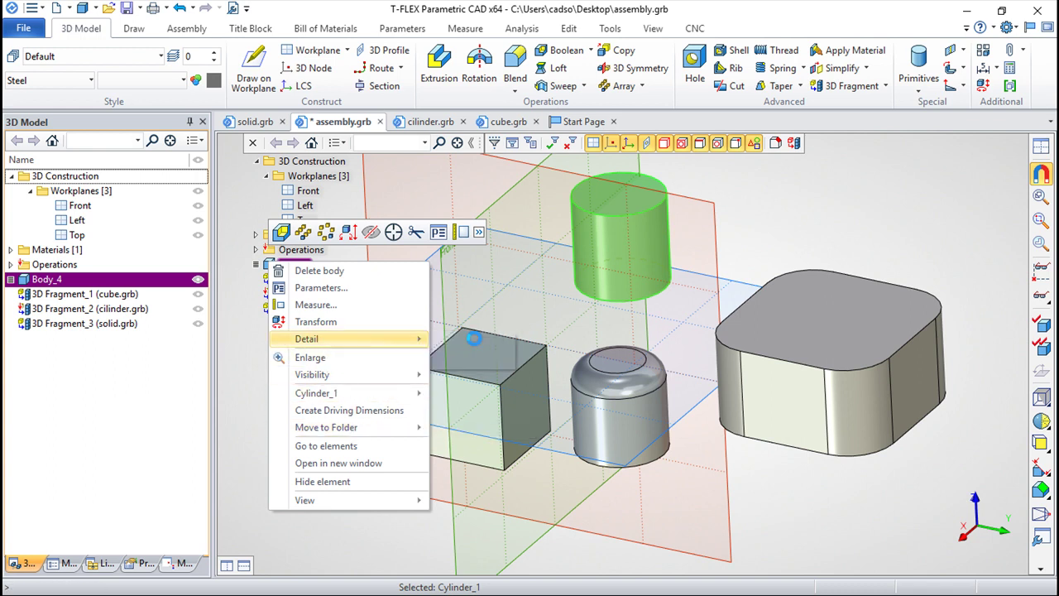
click(477, 346)
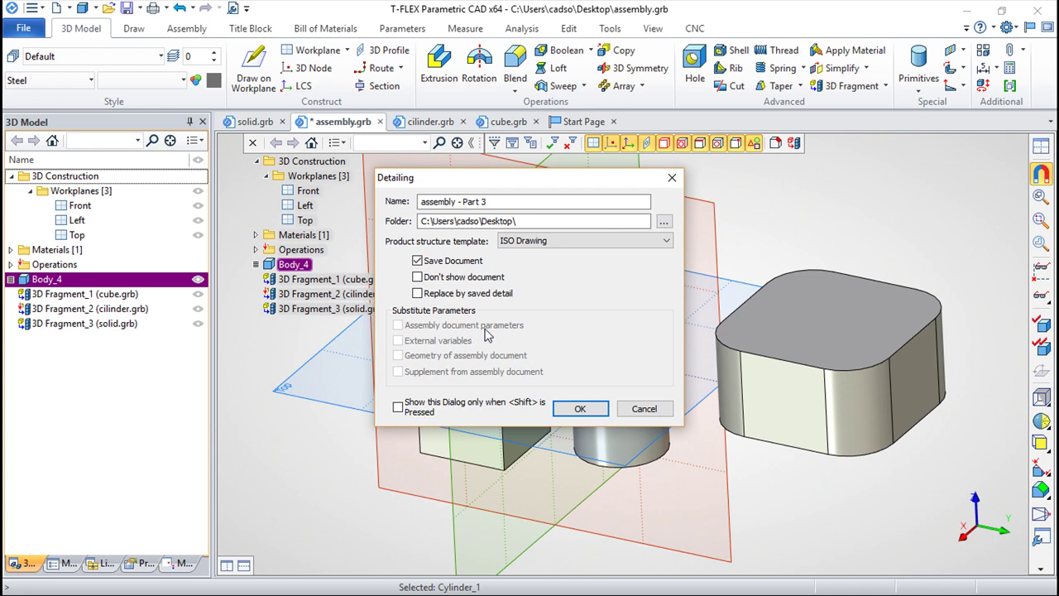
click(582, 409)
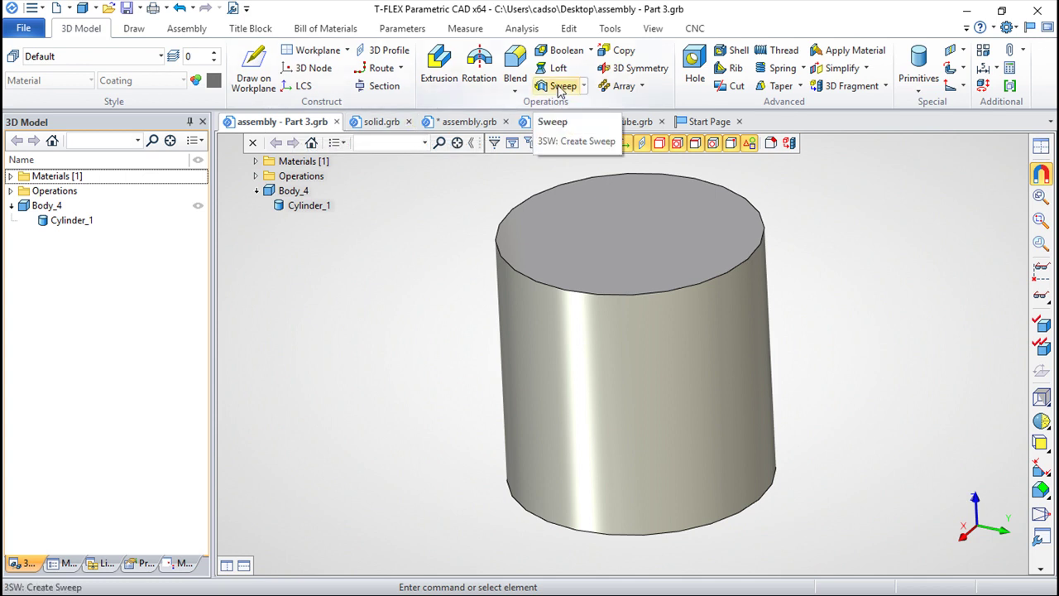
Step: Return to the assembly document and create a fragment in context, saved as a T-FLEX model file named test
click(460, 123)
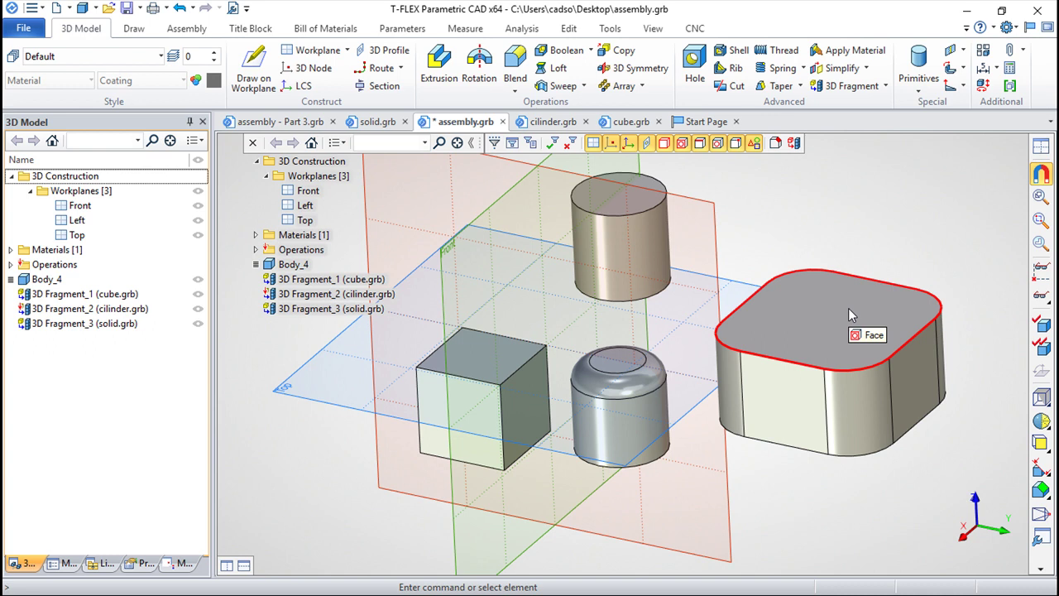
click(619, 192)
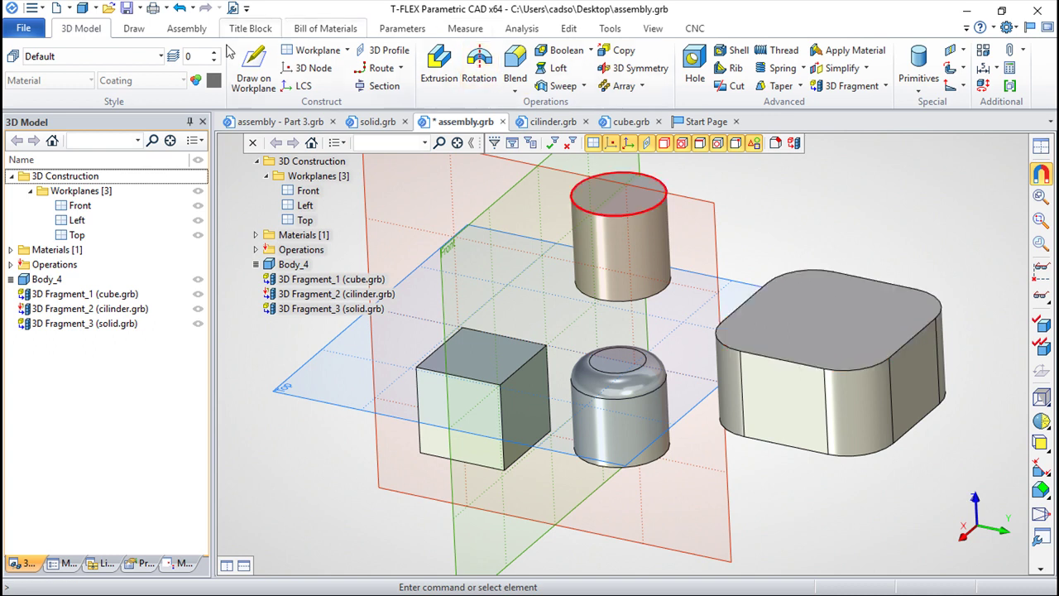
click(184, 30)
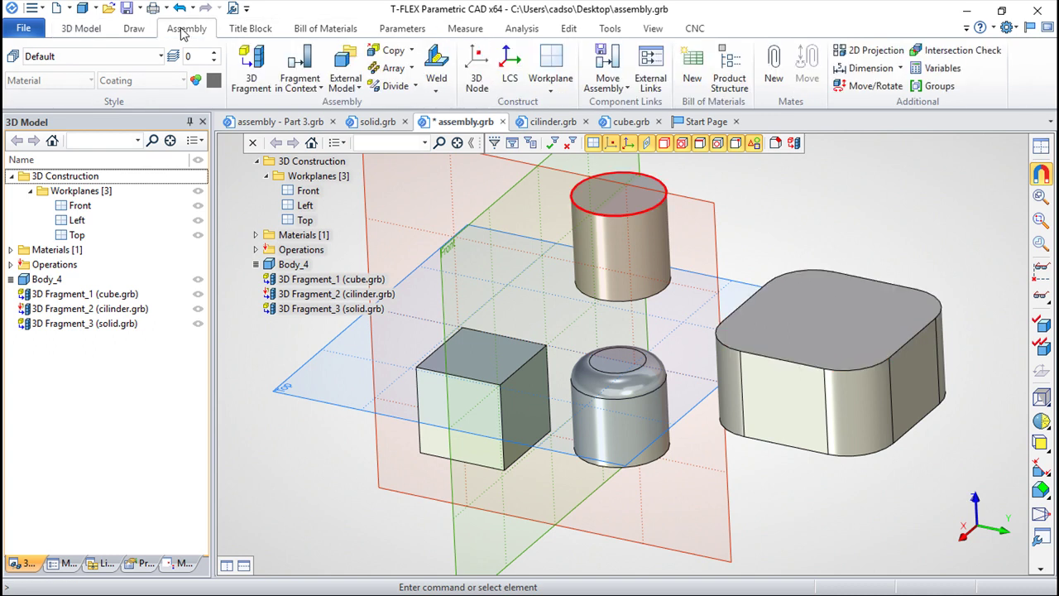
click(302, 66)
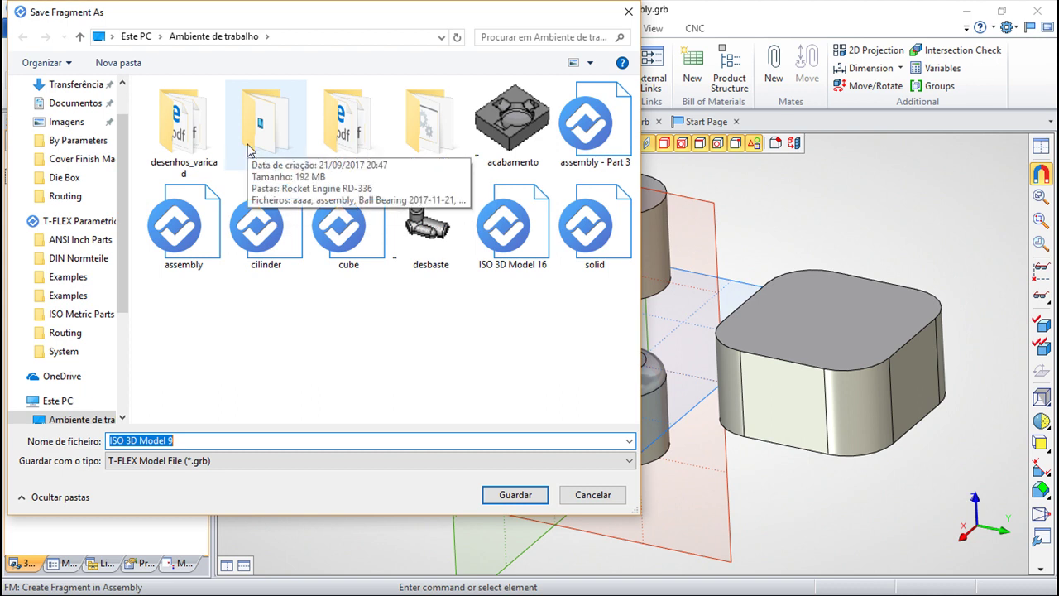
drag(174, 440, 71, 421)
text(Sol)
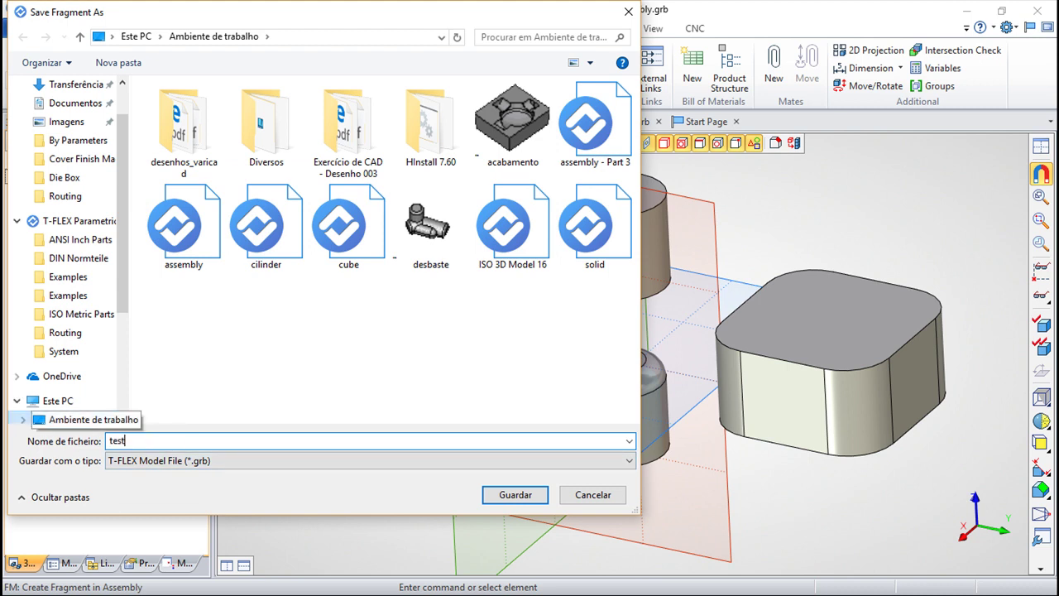
key(Return)
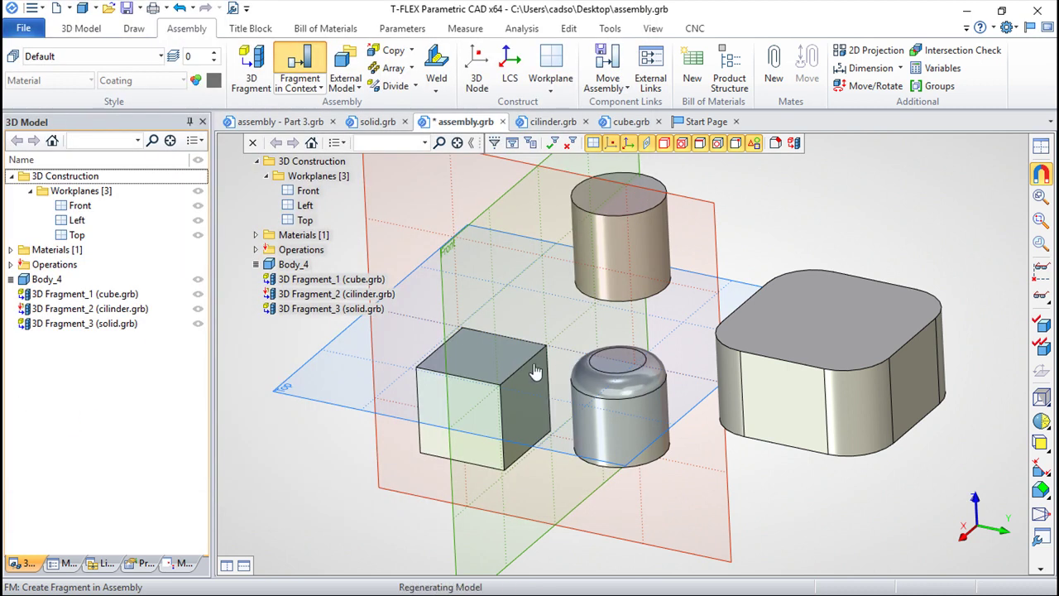
Step: Create a primitive cylinder of diameter 100 and height 100 at the origin of the test fragment
right_drag(754, 485, 686, 494)
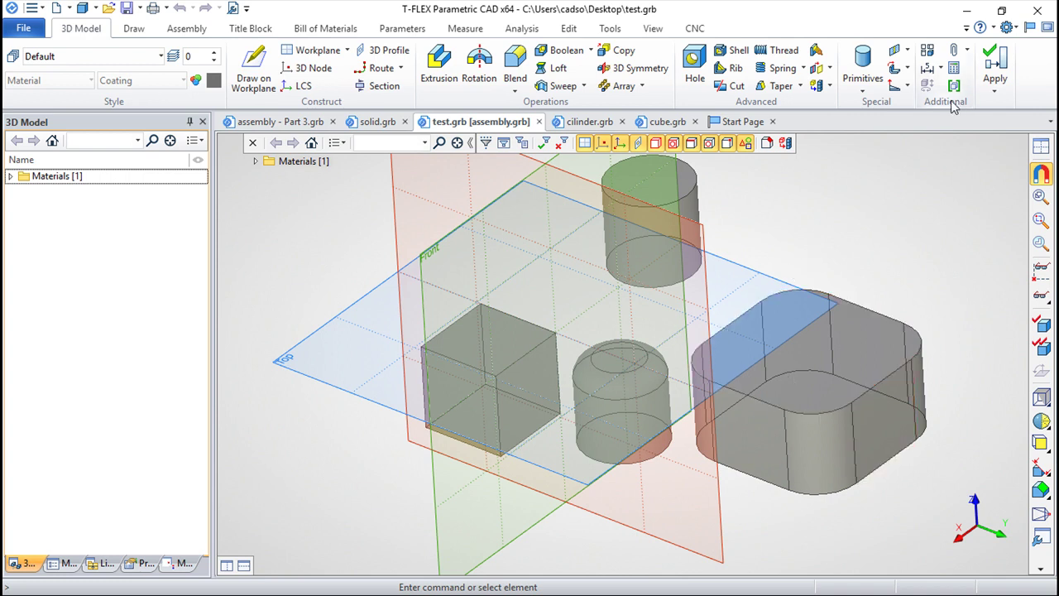
click(863, 62)
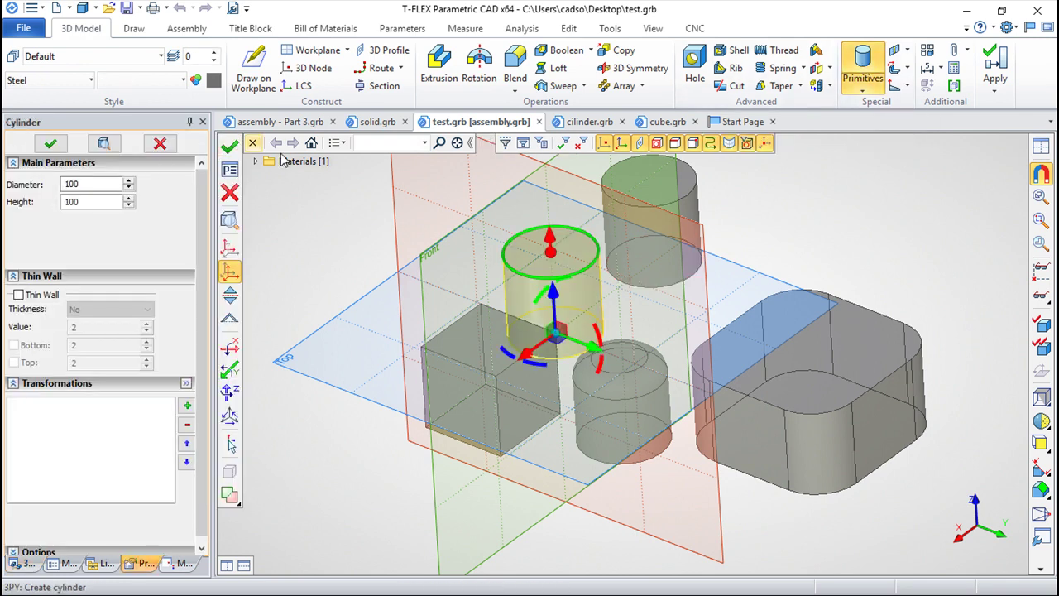
click(231, 149)
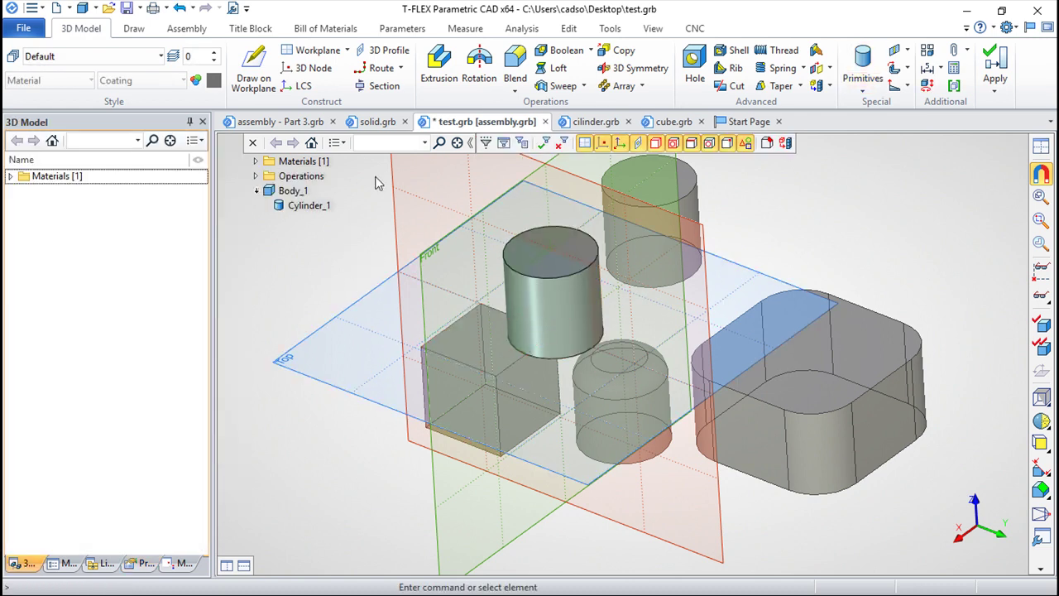
Step: Close the test fragment with its changes saved and return to the assembly
right_click(290, 312)
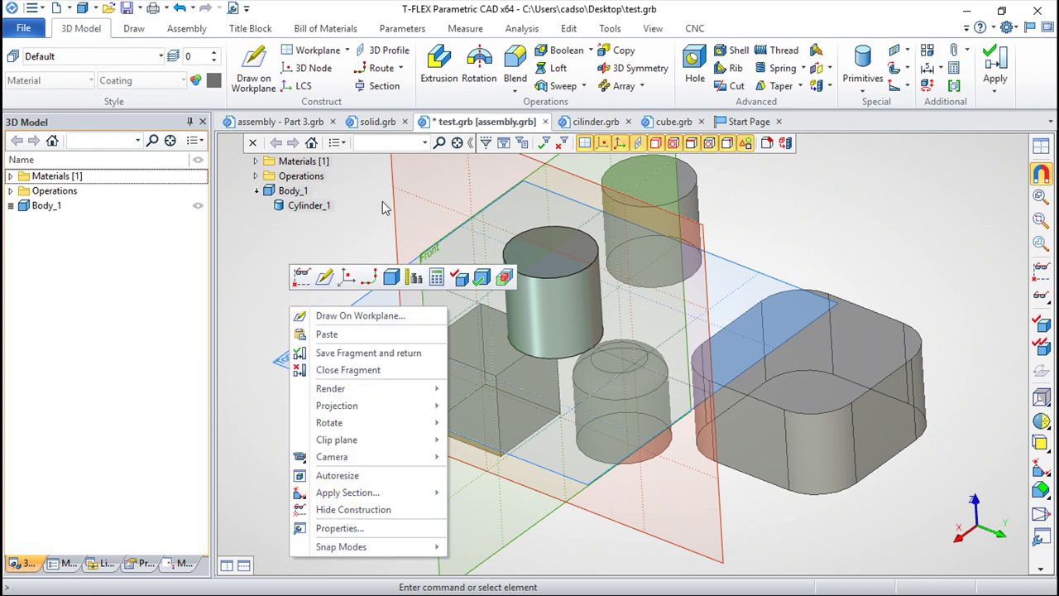
click(414, 235)
click(544, 122)
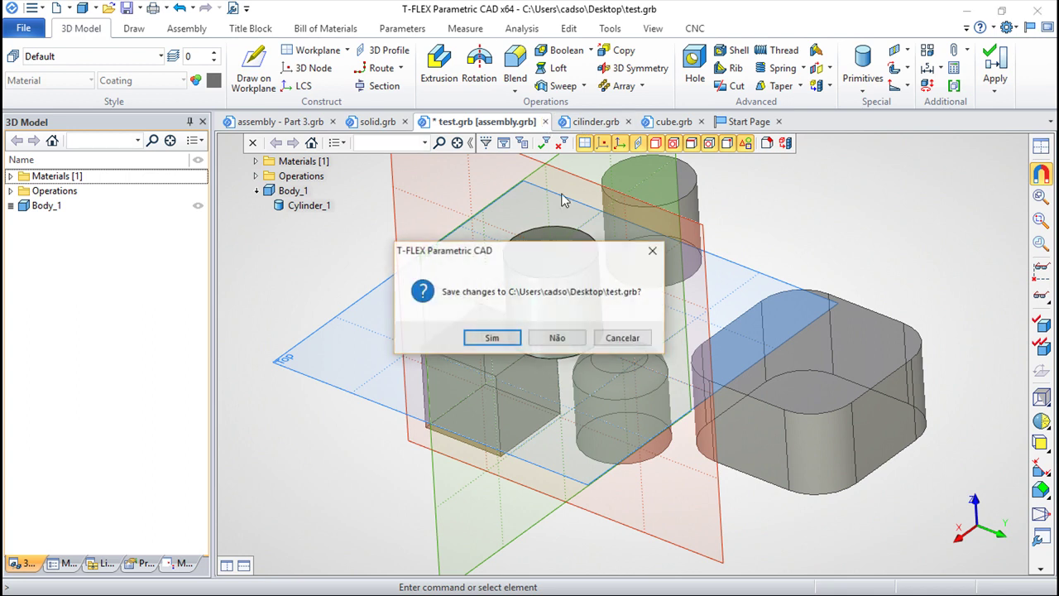
click(490, 339)
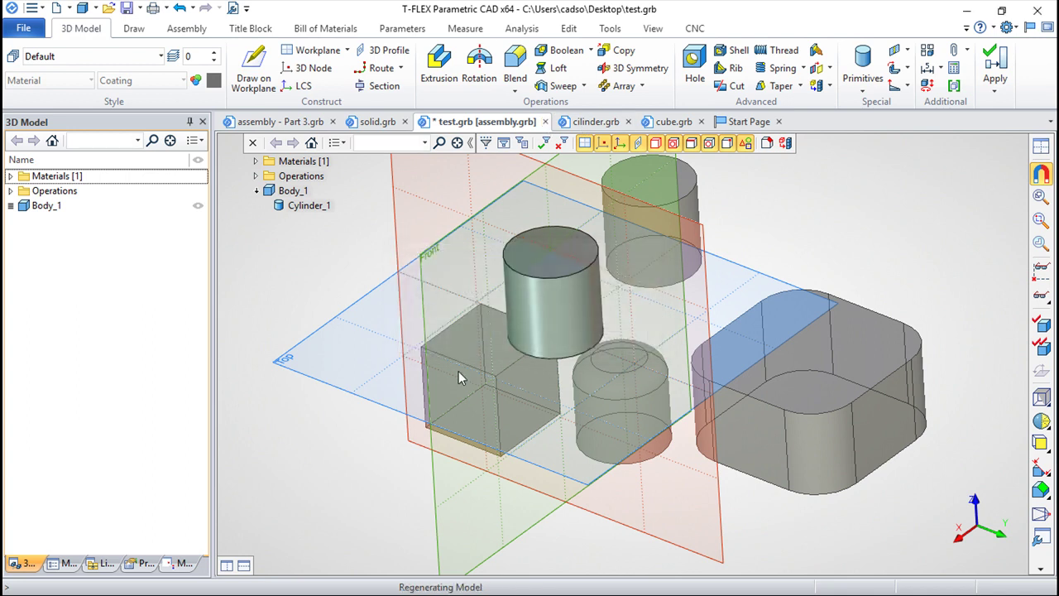
middle_drag(593, 475, 604, 478)
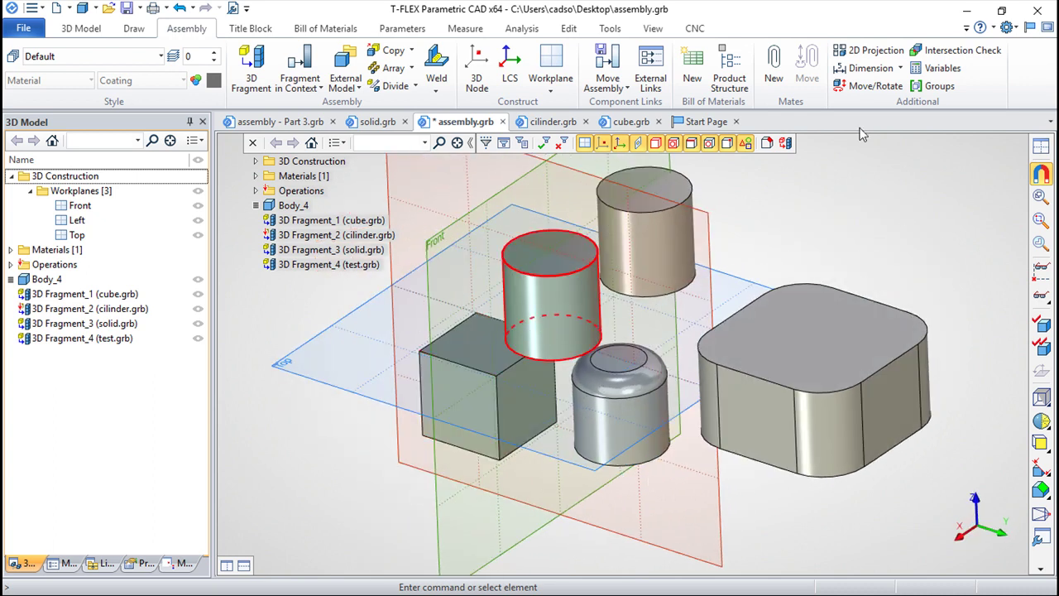
Step: Check the desktop for the saved part files and switch back to T-FLEX Parametric CAD
click(966, 10)
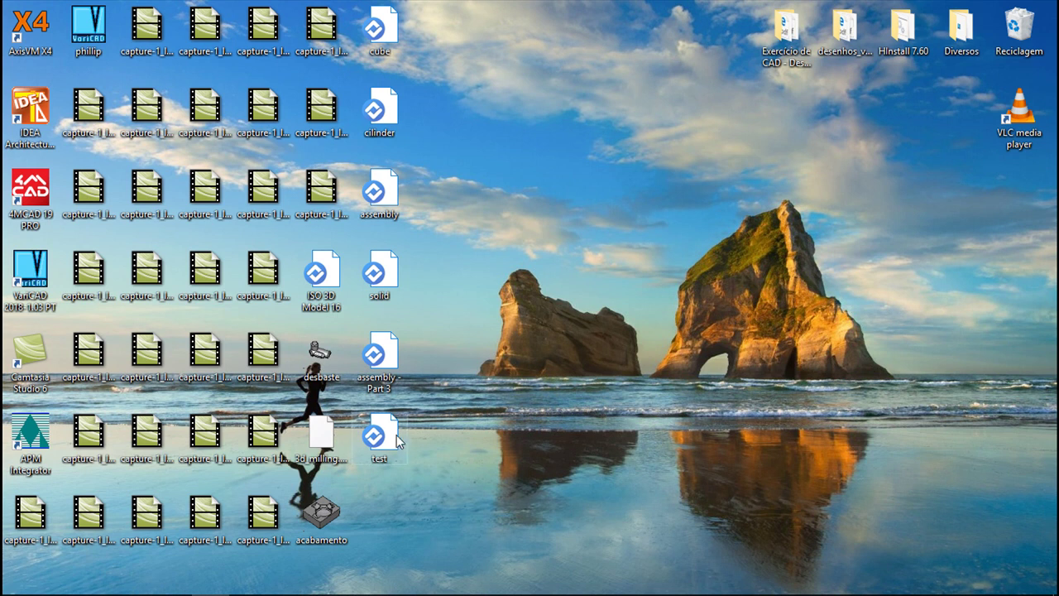
mouse_move(222, 589)
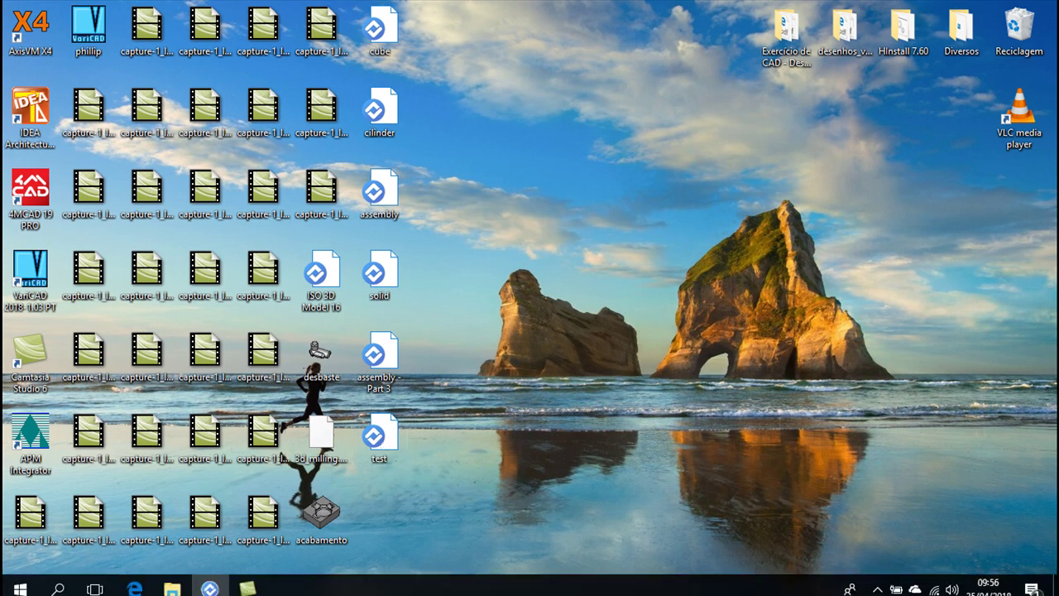
click(217, 583)
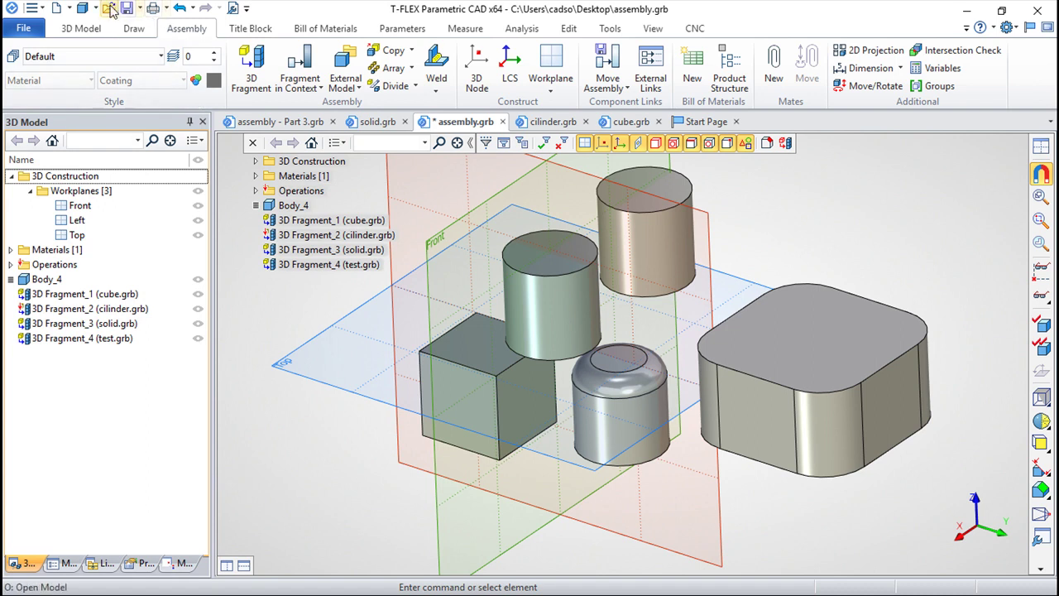
Step: Open the test model file from the desktop for editing
click(117, 9)
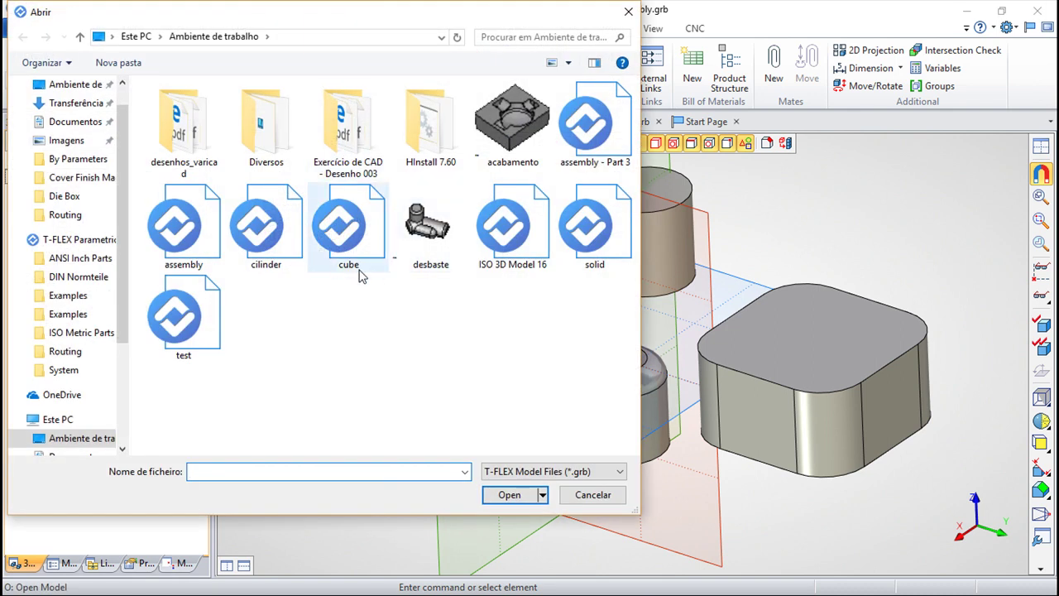
click(184, 318)
click(509, 495)
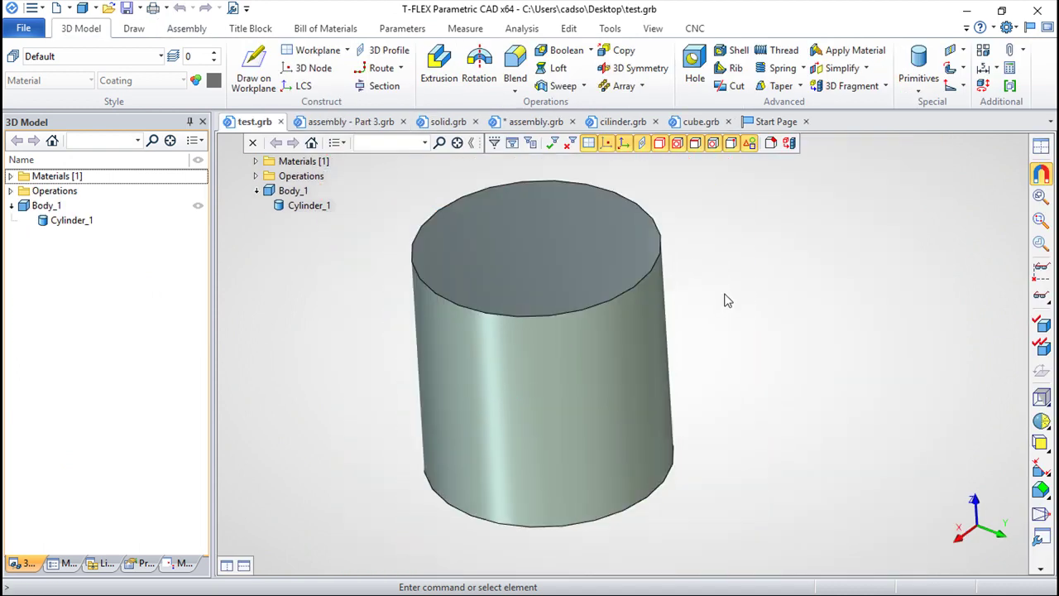
Step: Round the cylinder's top edge with an edge blend of radius 5 and save the test model
right_drag(726, 297, 743, 322)
click(631, 236)
click(514, 60)
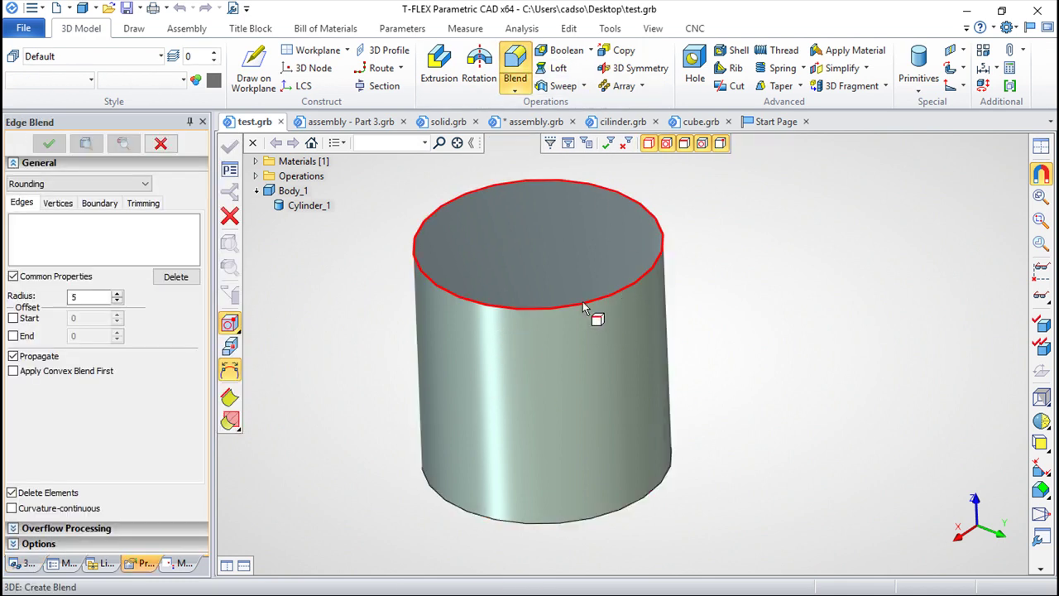
click(597, 300)
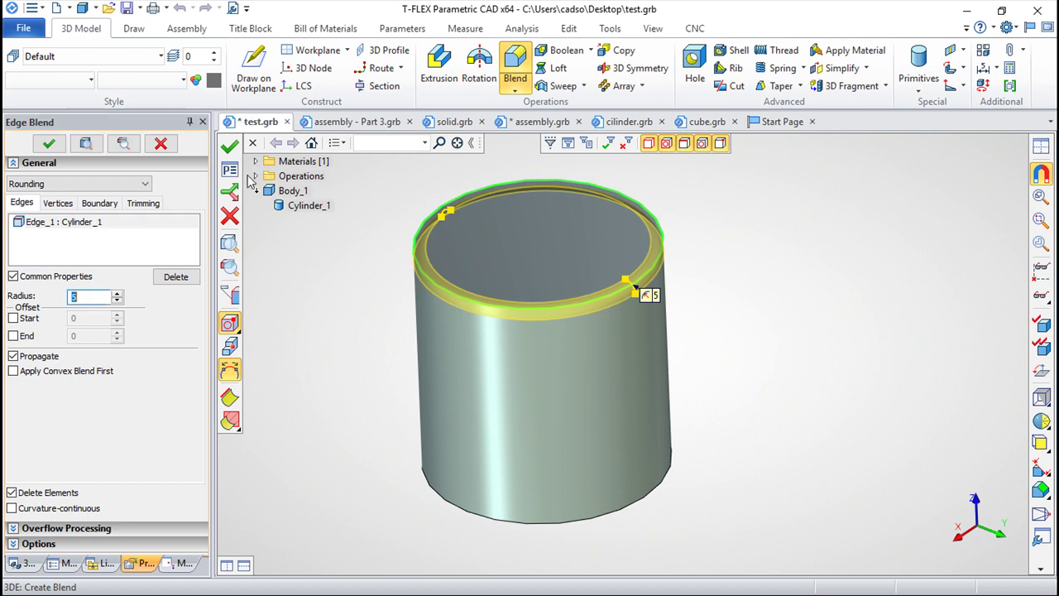
click(230, 146)
click(122, 10)
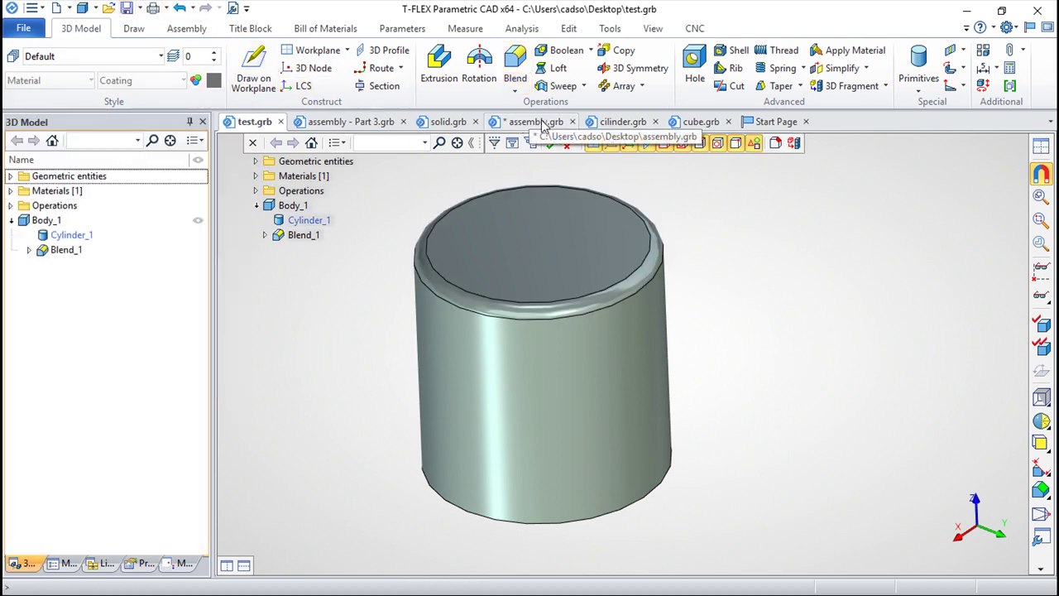
Step: Return to the assembly document, accept the update of the modified test fragment, and inspect its rounded top edge
click(542, 121)
key(Return)
scroll(593, 283, up, 3)
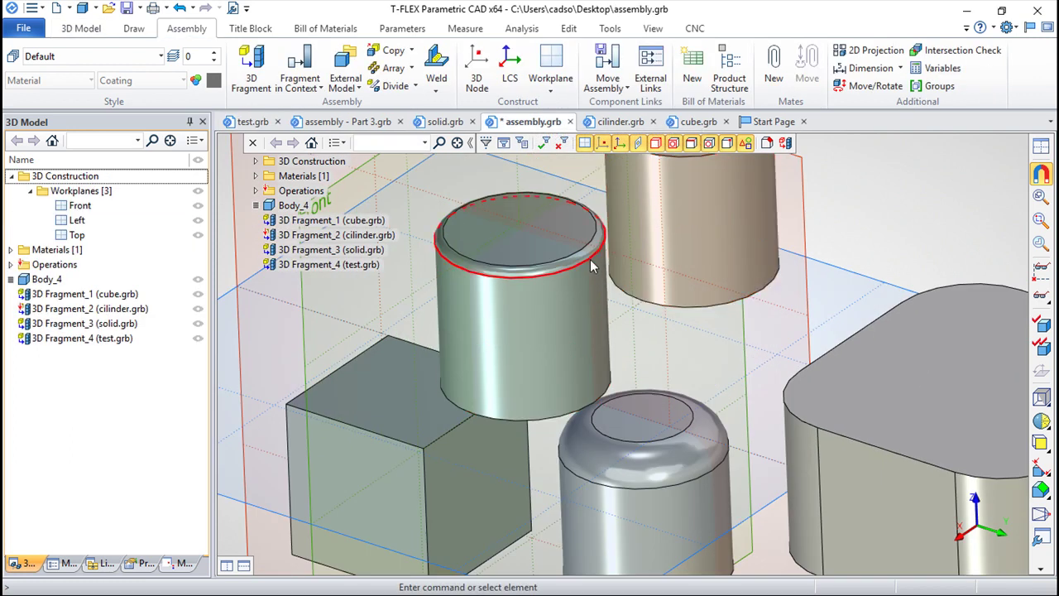
scroll(621, 282, down, 3)
middle_drag(620, 283, 650, 389)
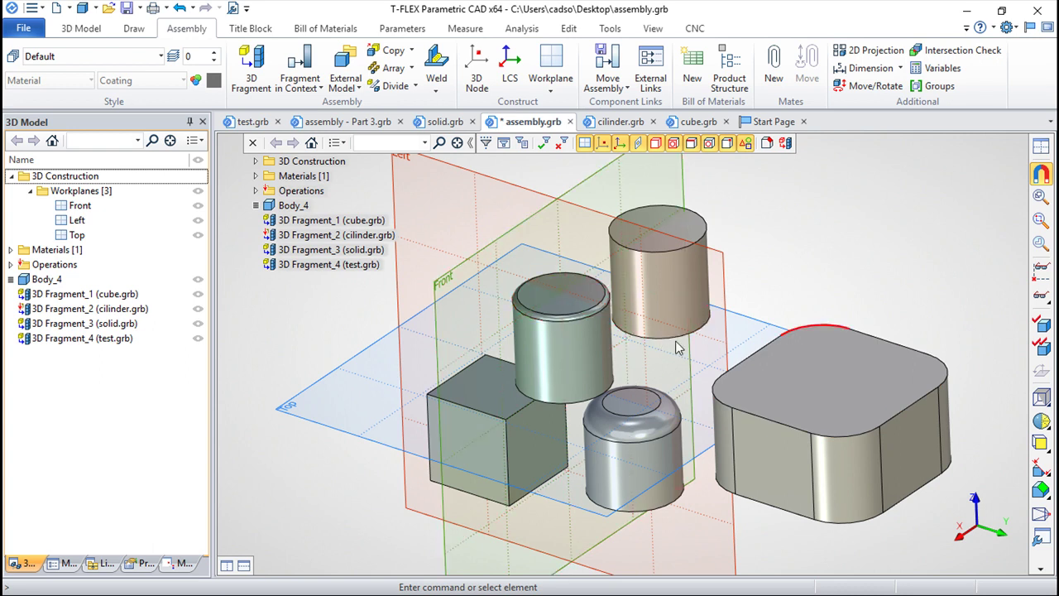
click(629, 232)
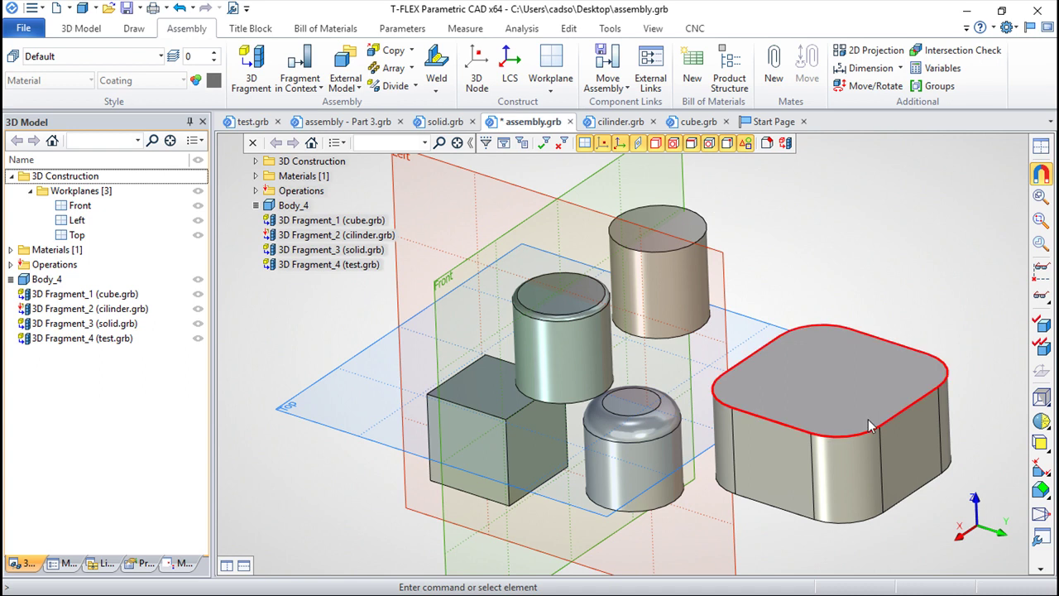